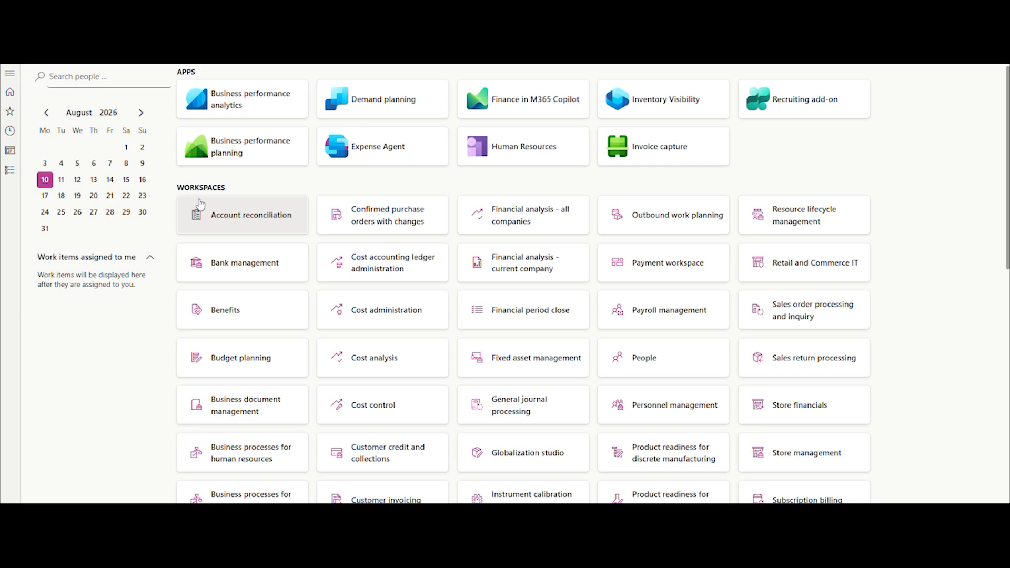
# Step: Open Vendor reconciliation under Accounts payable and create a new record with the reconciliation date 31/08/2026
pyautogui.click(9, 170)
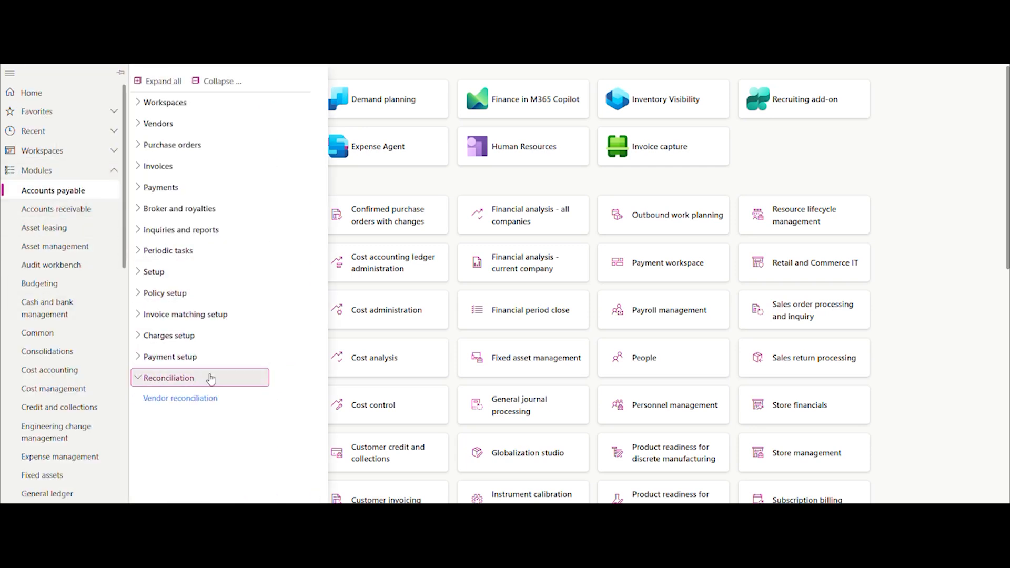
pyautogui.click(181, 398)
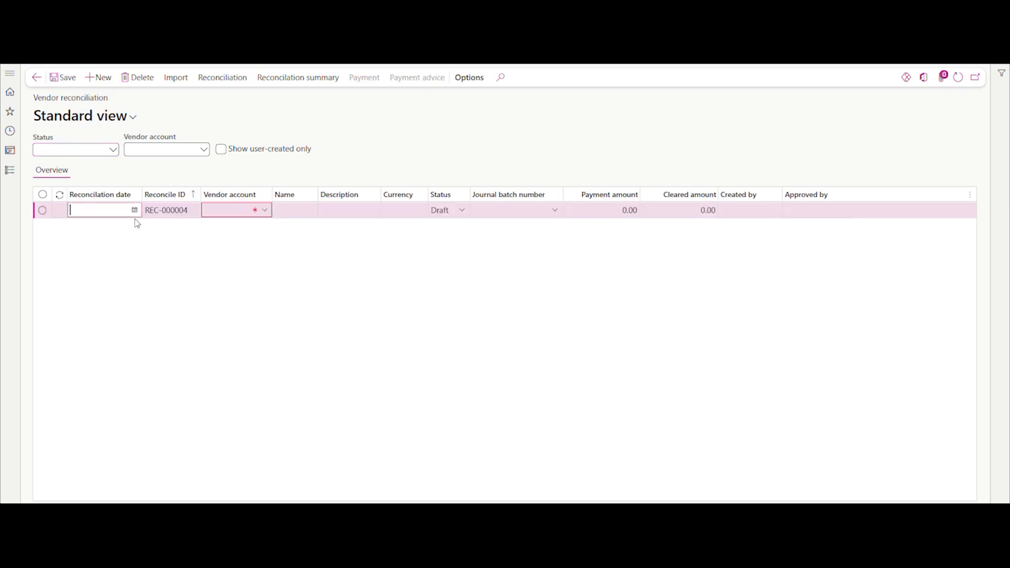
pyautogui.click(134, 211)
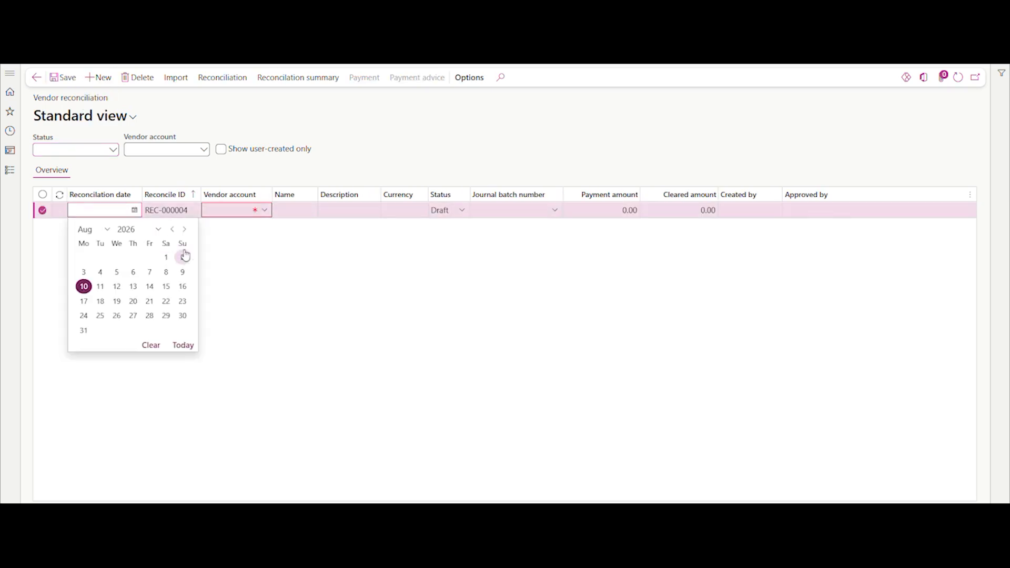
pyautogui.click(83, 331)
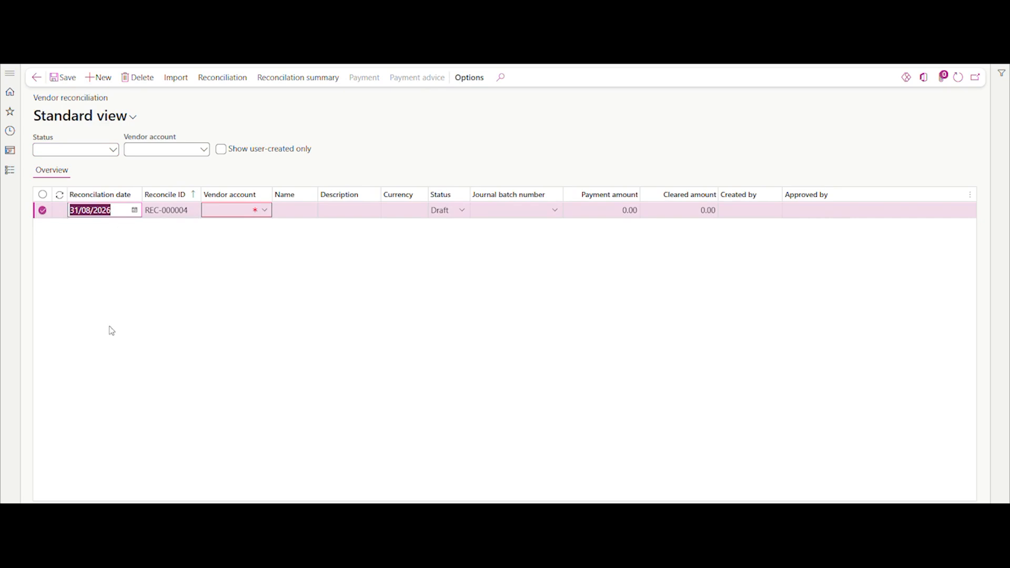
# Step: Assign the vendor Alko Liquor Distributor Pty Ltd to the new reconciliation and save the record
pyautogui.click(233, 210)
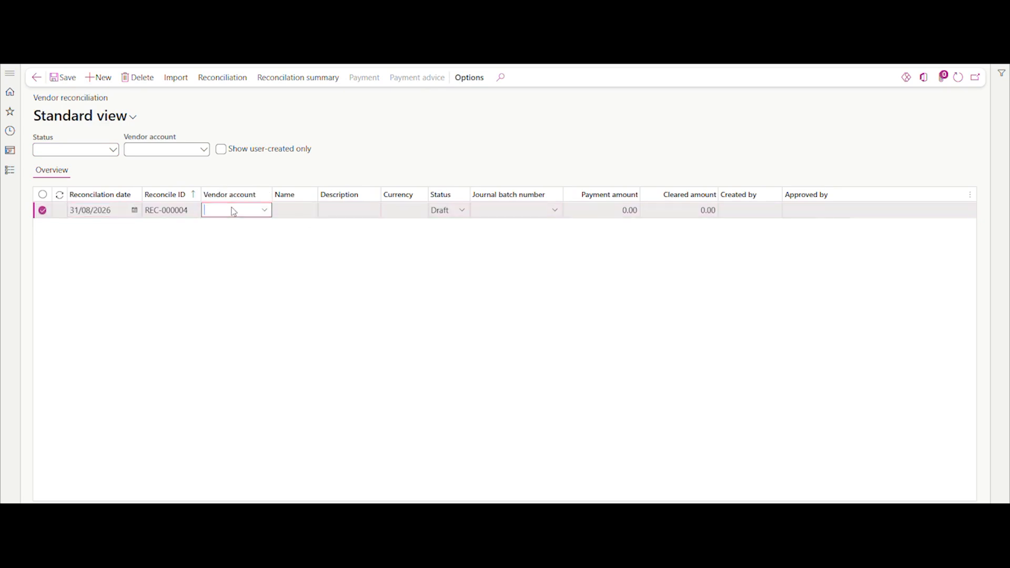
pyautogui.click(264, 212)
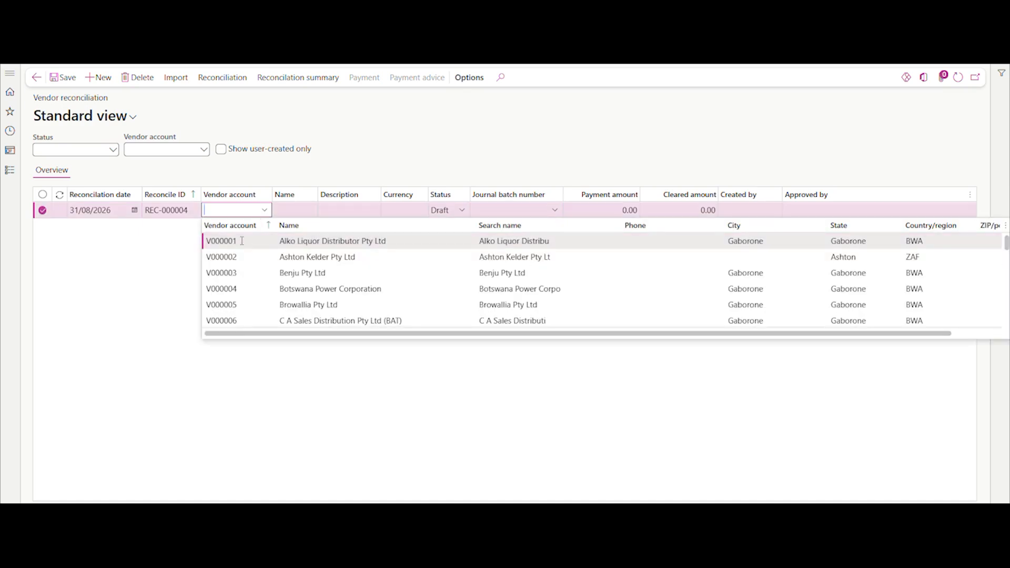
pyautogui.click(254, 237)
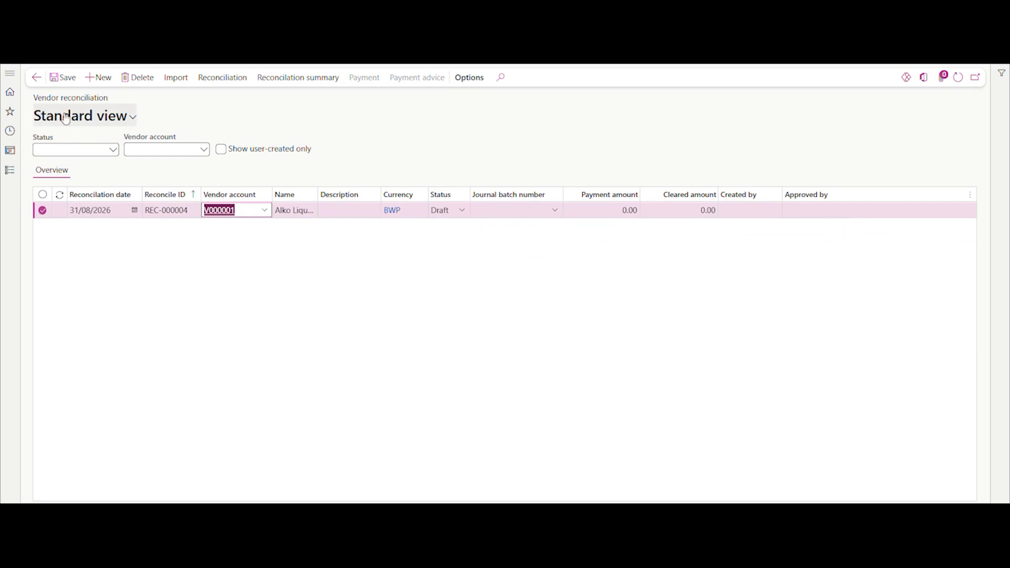
pyautogui.click(63, 77)
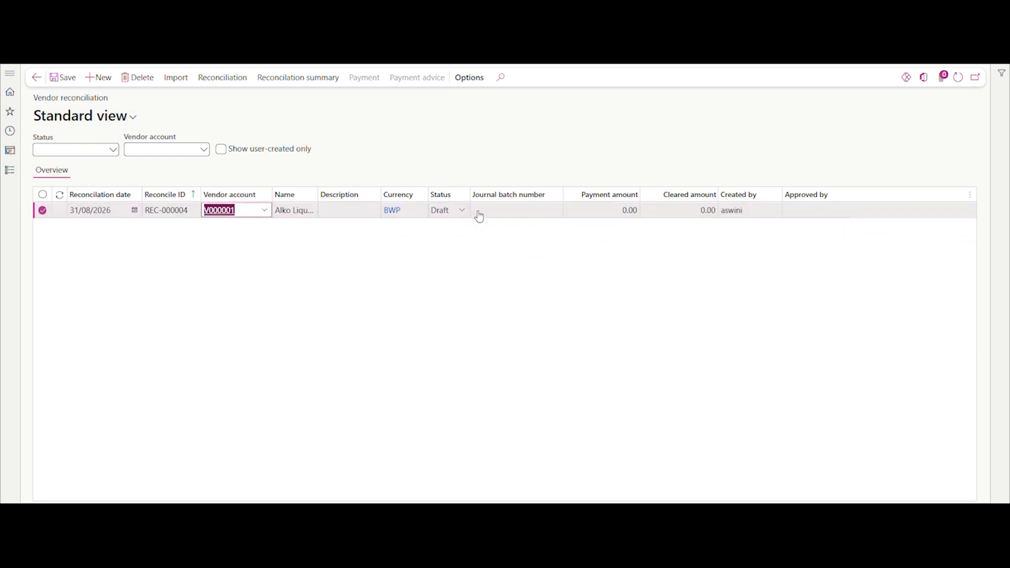
# Step: From the record's vendor statement import, download the vendor reconciliation line template and open it in Excel
pyautogui.click(174, 85)
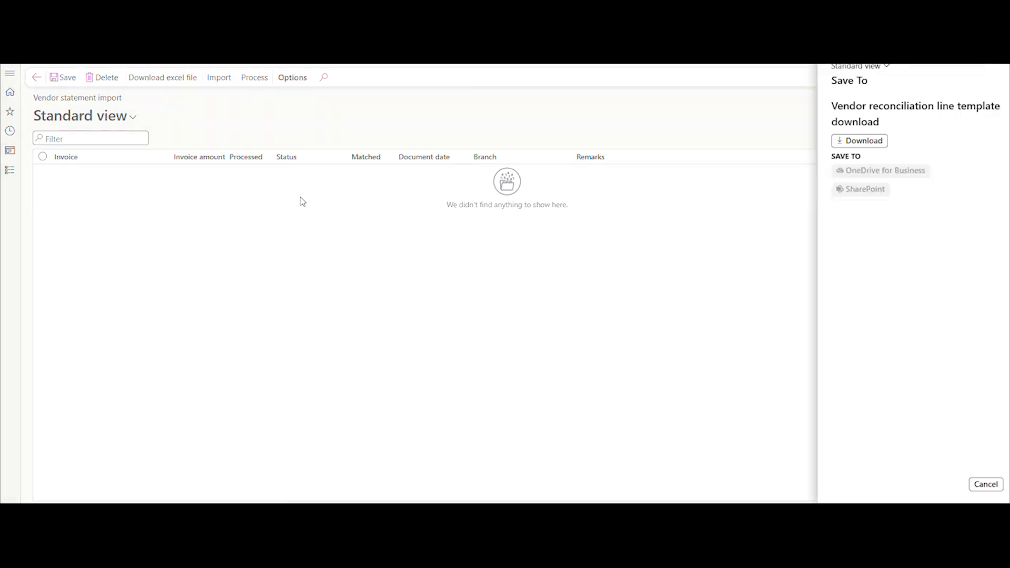
pyautogui.click(852, 158)
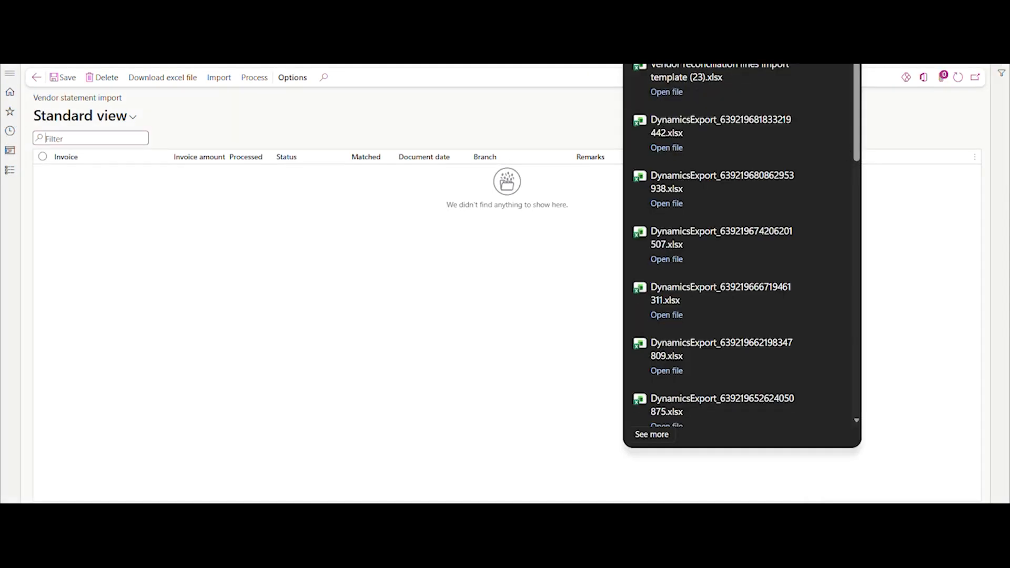
pyautogui.click(661, 94)
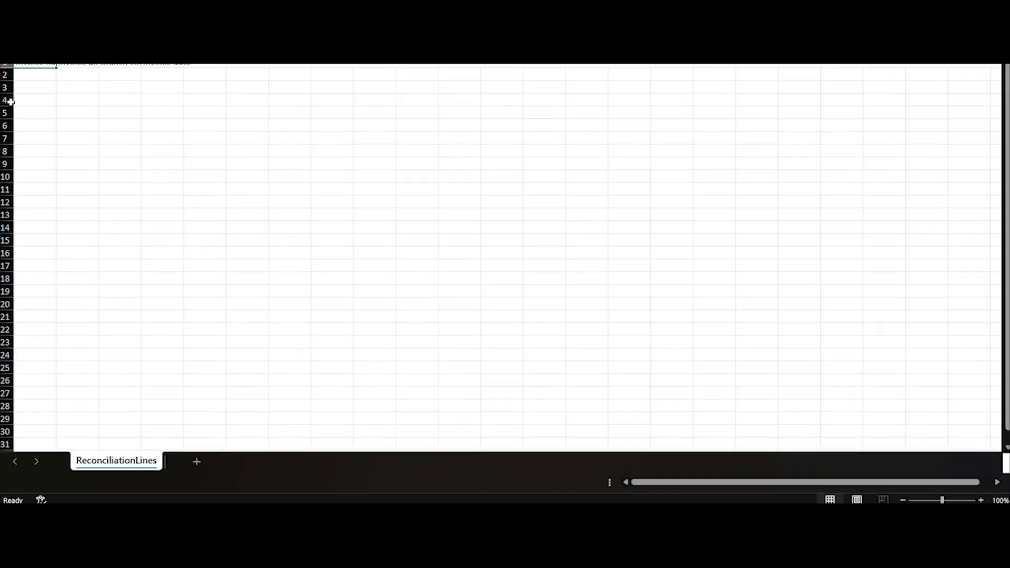
# Step: Autofit the column widths of the whole ReconciliationLines sheet
pyautogui.hotkey('ctrl', 'a')
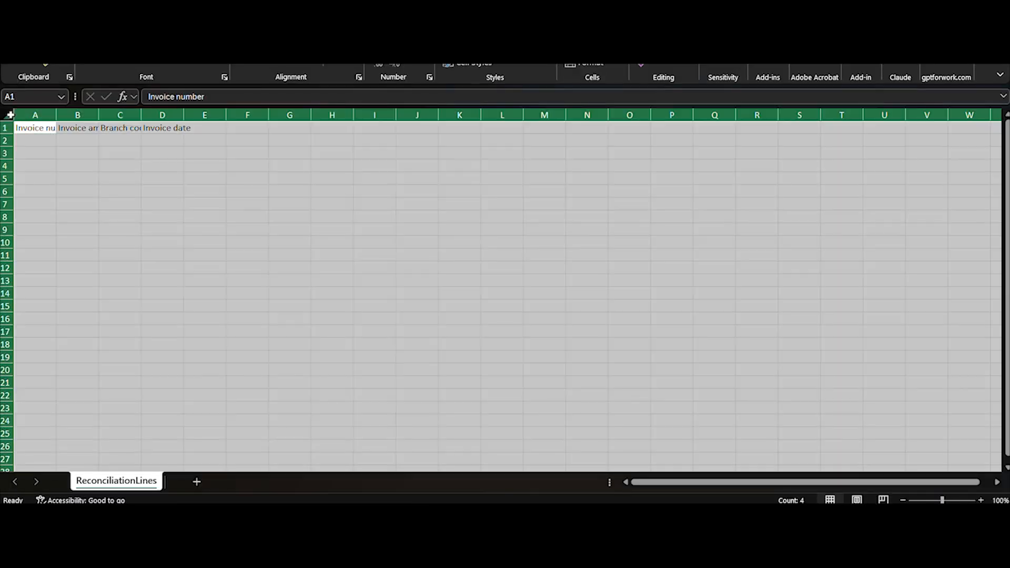
pyautogui.doubleClick(56, 113)
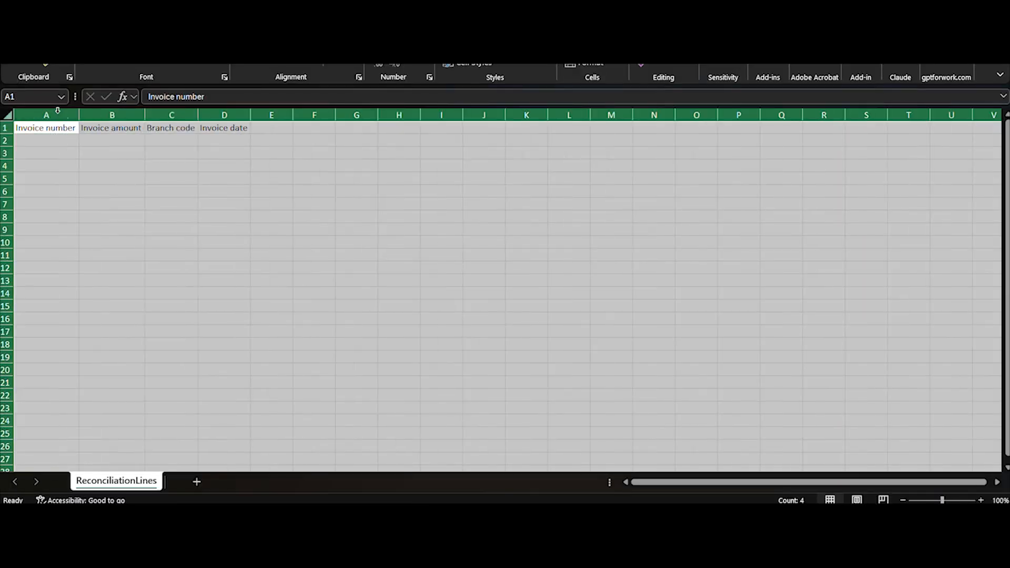
pyautogui.click(169, 153)
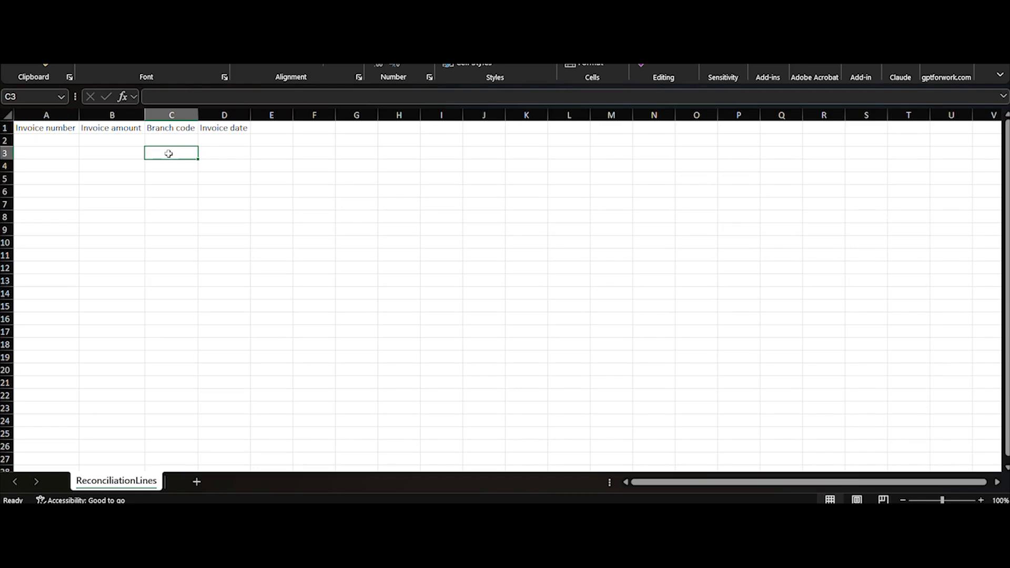
# Step: Copy invoice number INV1008202 from the vendor transactions in Dynamics 365 into cell A2 of the Excel template
pyautogui.click(35, 140)
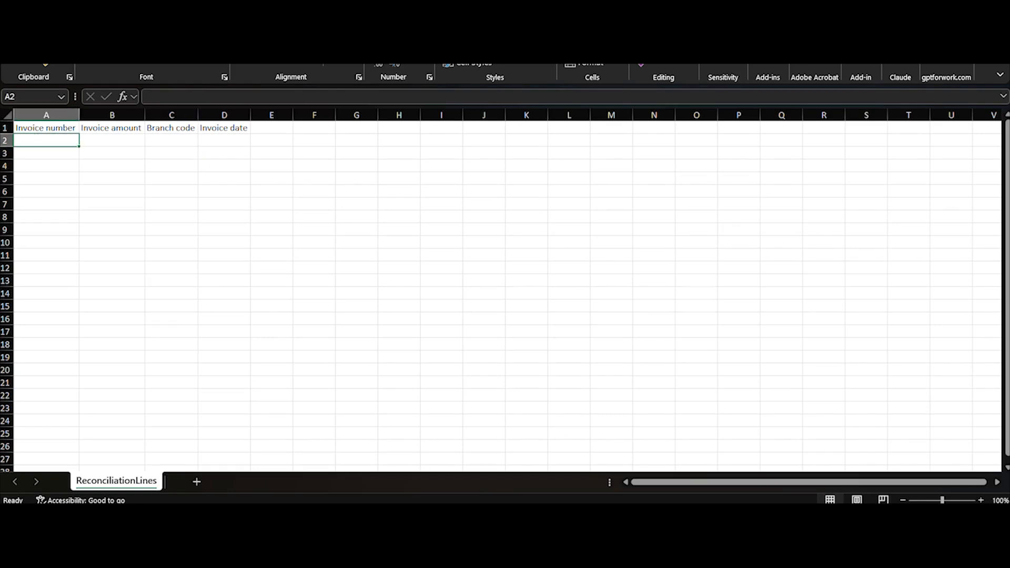
pyautogui.click(491, 517)
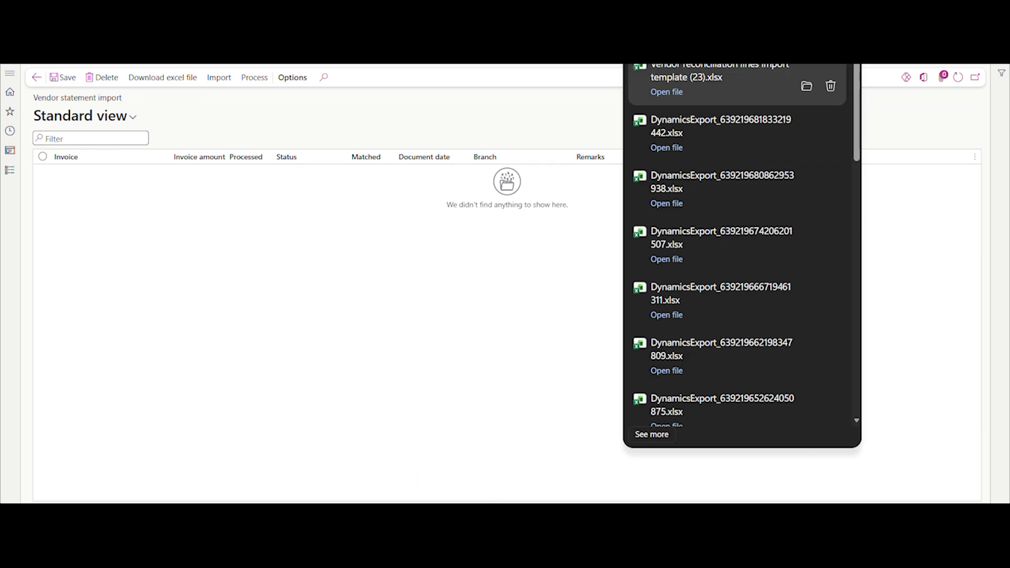
pyautogui.click(126, 2)
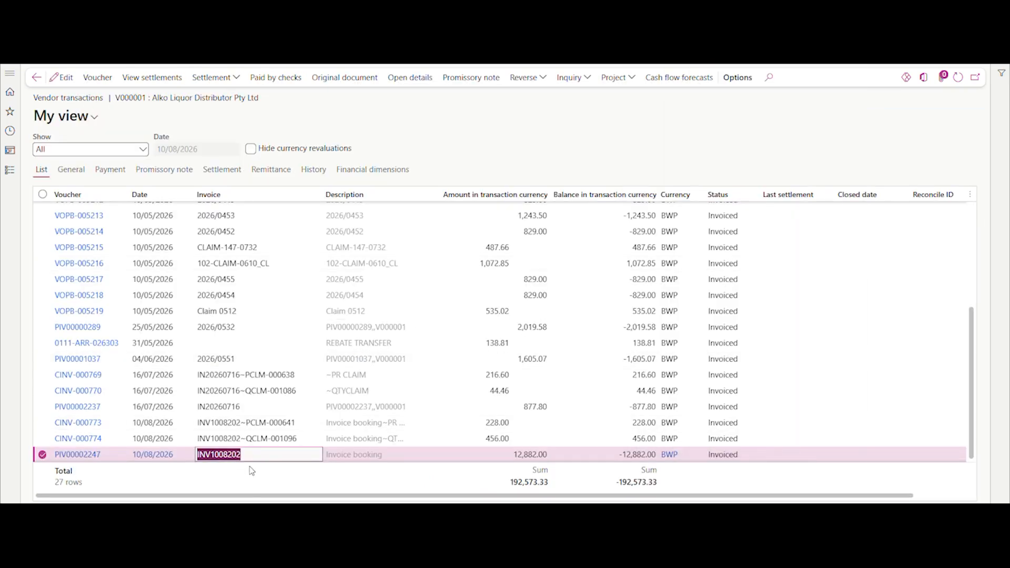
pyautogui.hotkey('alt', 'Tab')
pyautogui.write('INV1008202')
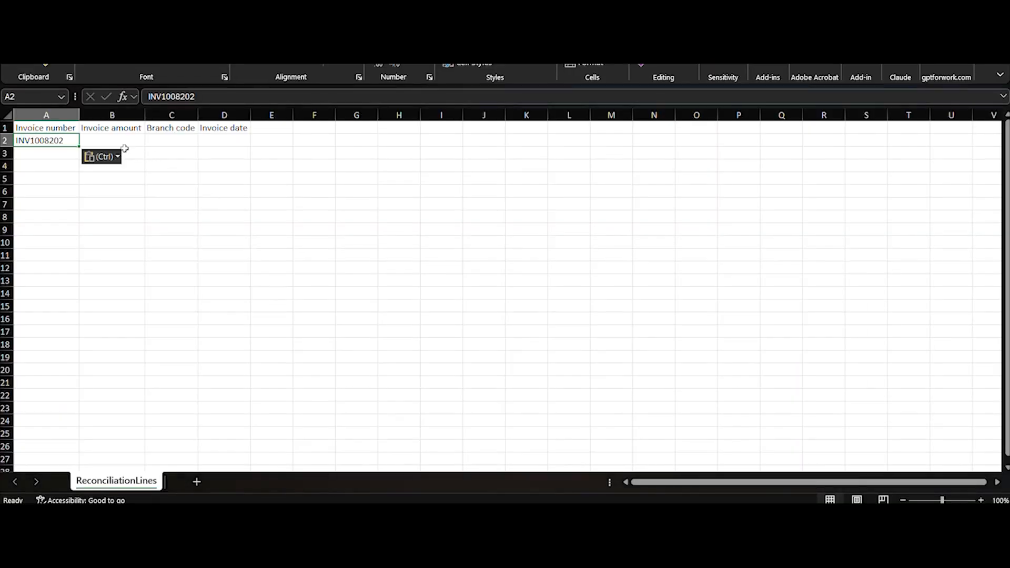
# Step: Copy the invoice's amount in transaction currency, 12,882.00, from the vendor transactions into cell B2 of the template
pyautogui.click(124, 144)
pyautogui.hotkey('alt', 'Tab')
pyautogui.click(542, 456)
pyautogui.press('Tab')
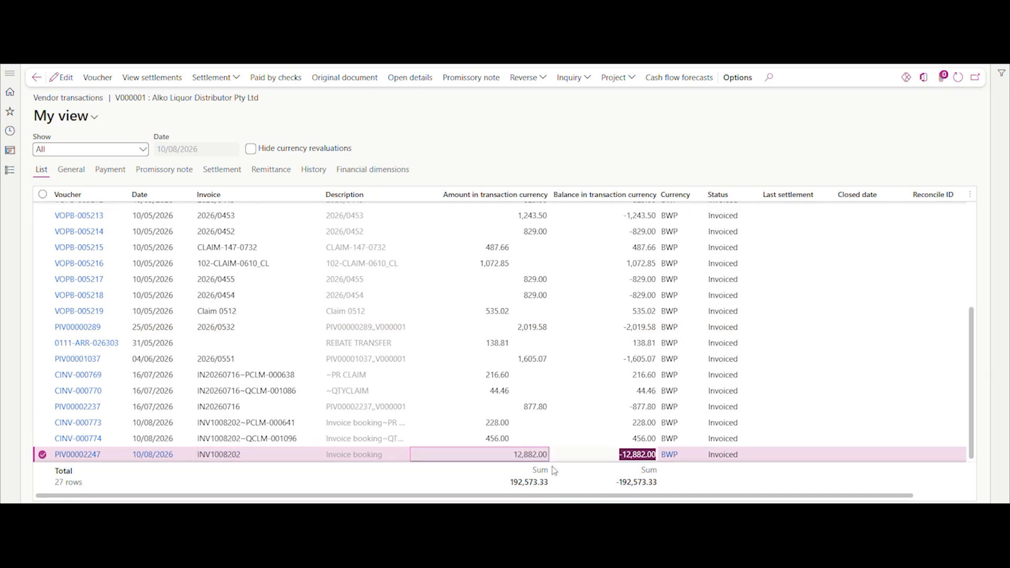
pyautogui.hotkey('shift', 'Tab')
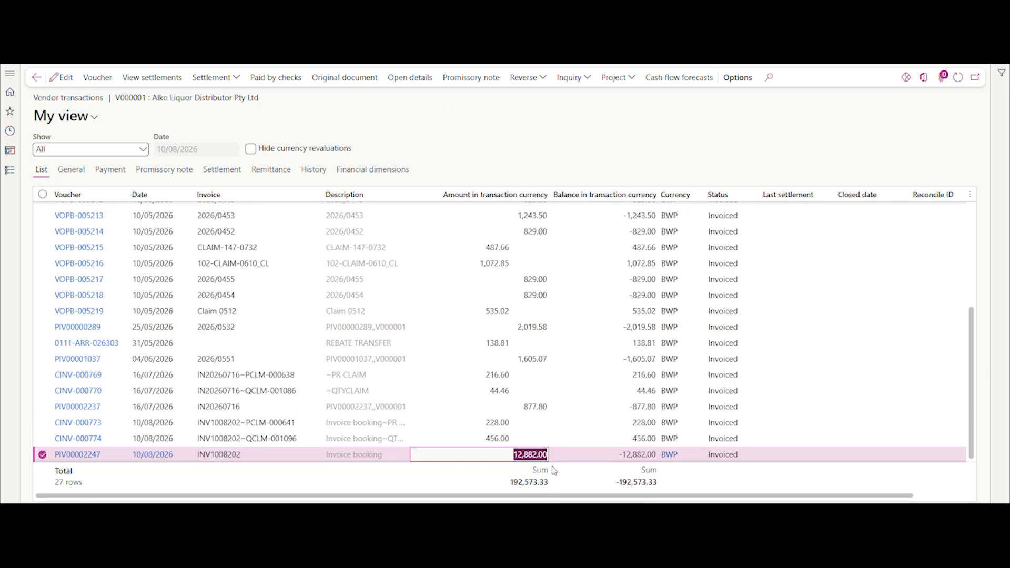
pyautogui.hotkey('ctrl', 'c')
pyautogui.hotkey('alt', 'Tab')
pyautogui.hotkey('ctrl', 'v')
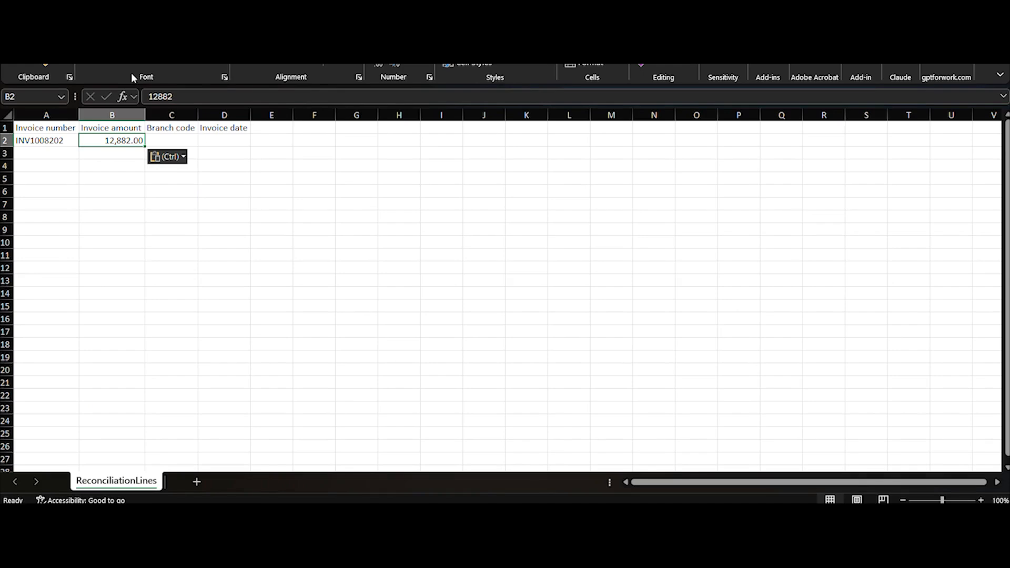
pyautogui.press('Escape')
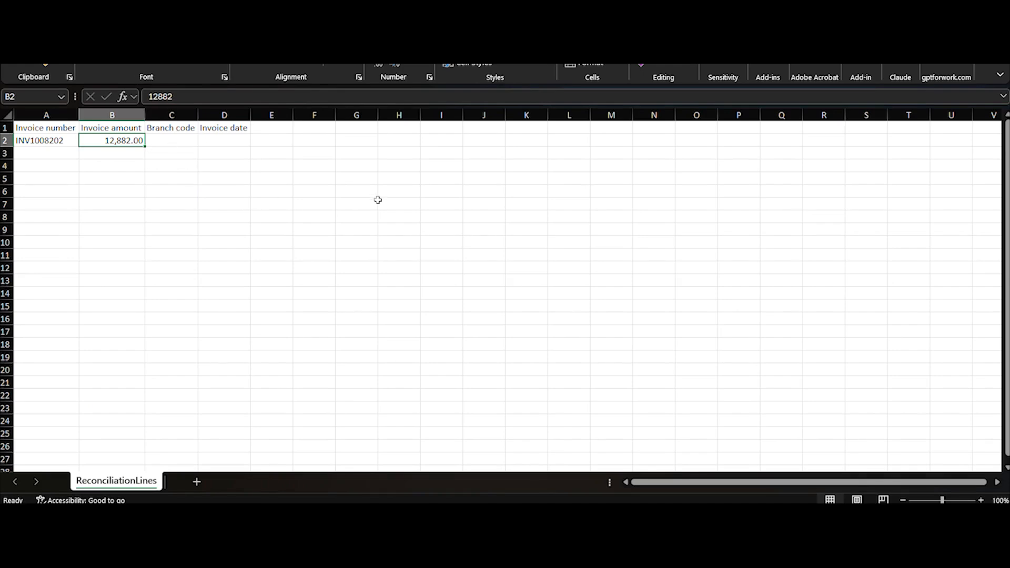
# Step: Back in Dynamics 365, import "Vendor reconciliation lines import template (23)" from the Downloads folder into the vendor statement import
pyautogui.hotkey('alt', 'Tab')
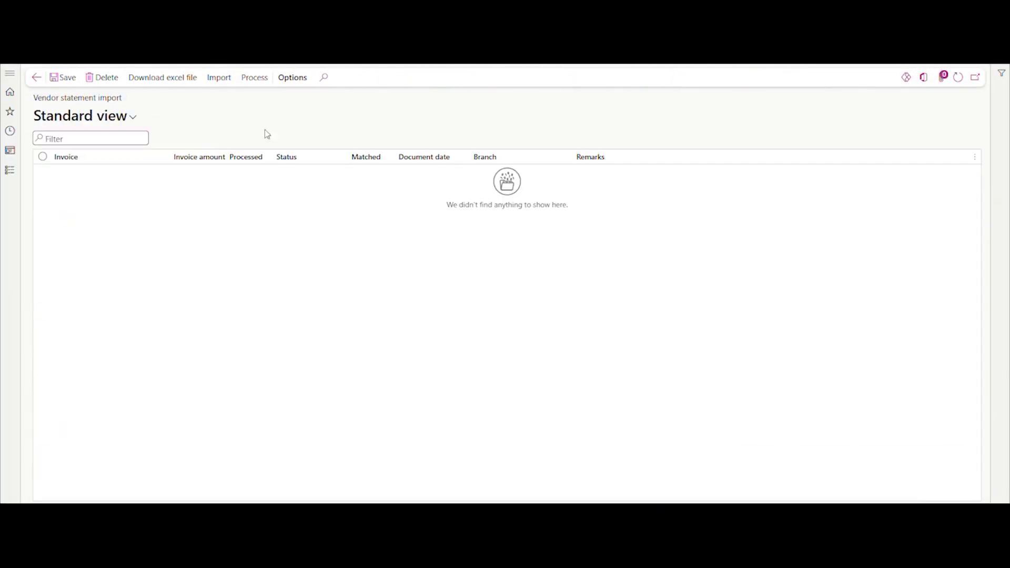
pyautogui.click(219, 79)
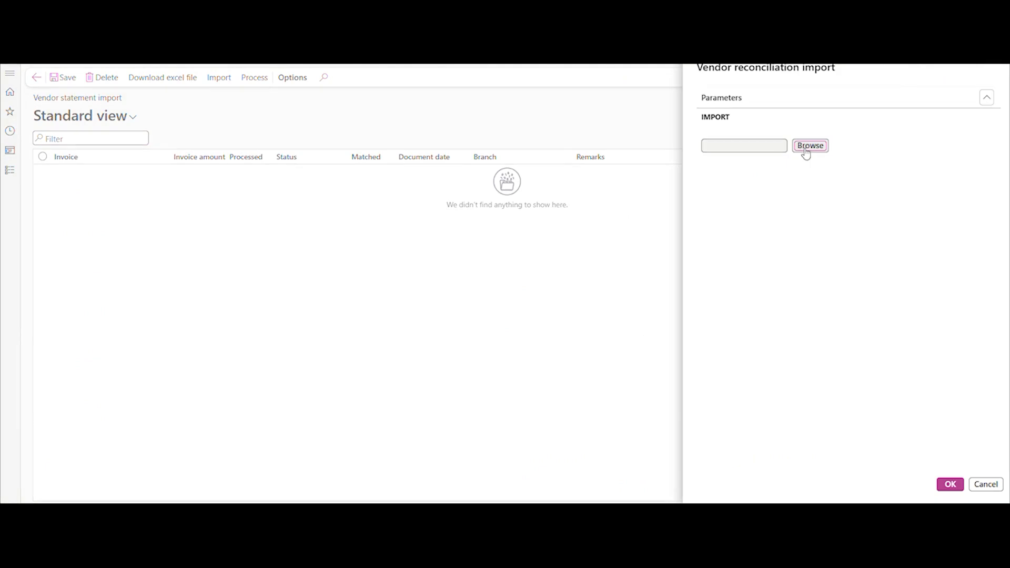
pyautogui.click(805, 147)
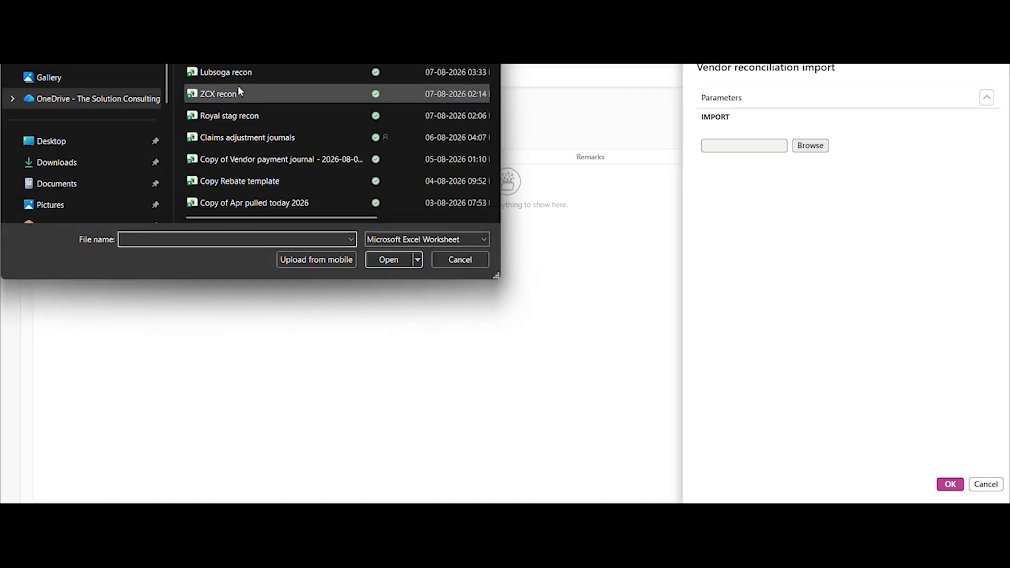
pyautogui.click(84, 139)
pyautogui.click(83, 162)
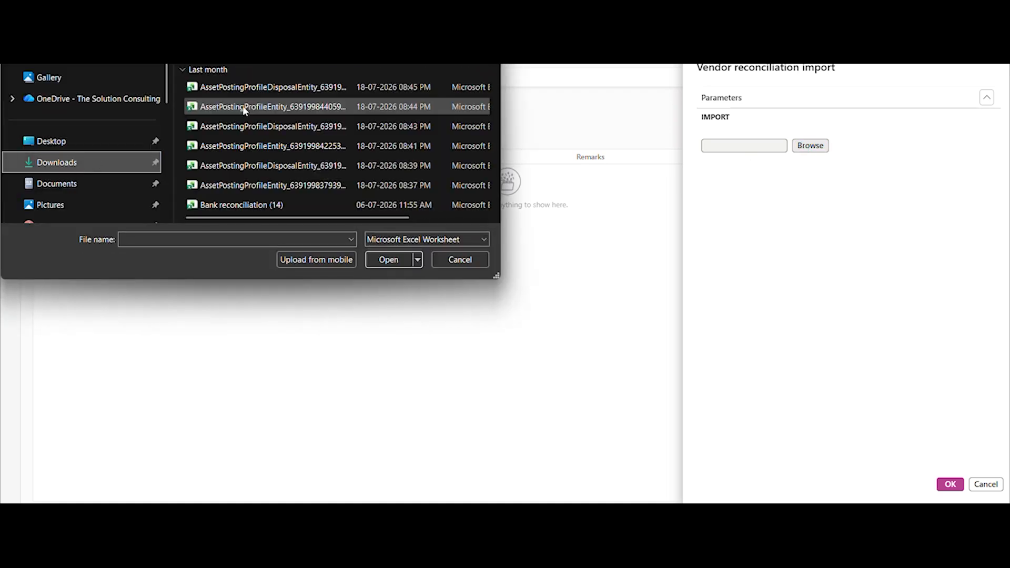
pyautogui.click(241, 86)
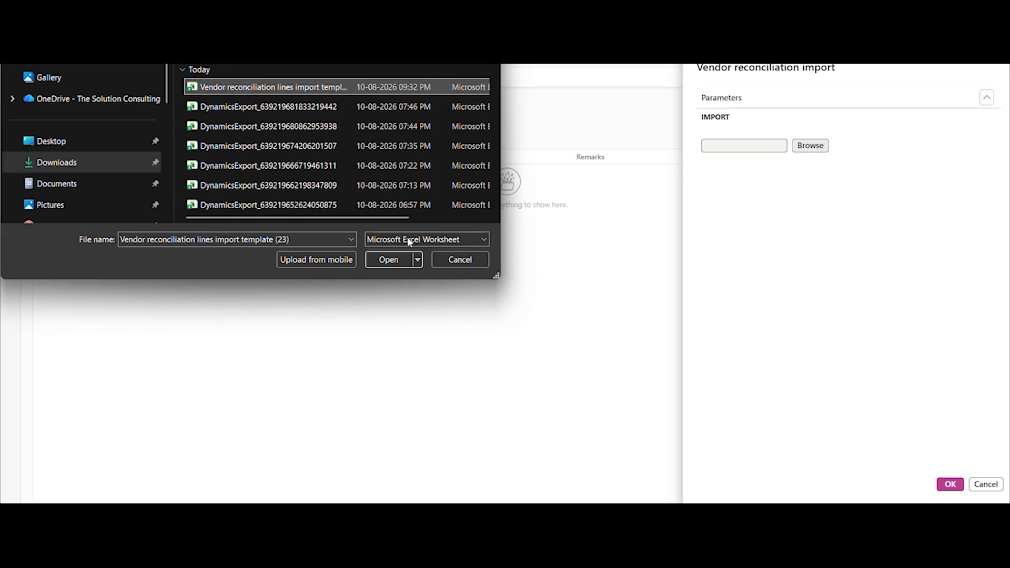
pyautogui.click(398, 259)
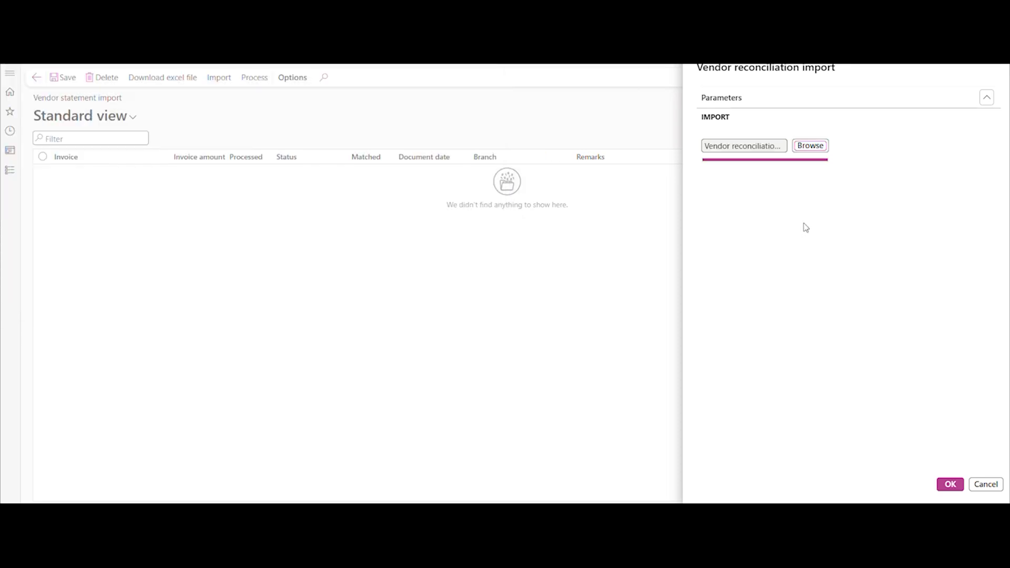
pyautogui.click(948, 490)
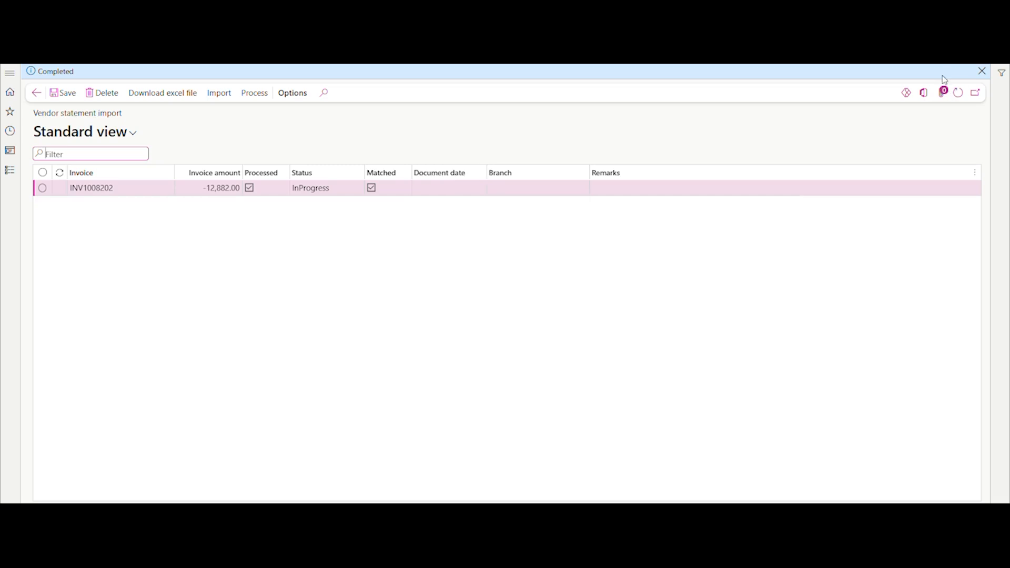
# Step: Dismiss the import notification, refresh the statement lines, and return to the Vendor reconciliation list and refresh it
pyautogui.click(979, 71)
pyautogui.click(958, 83)
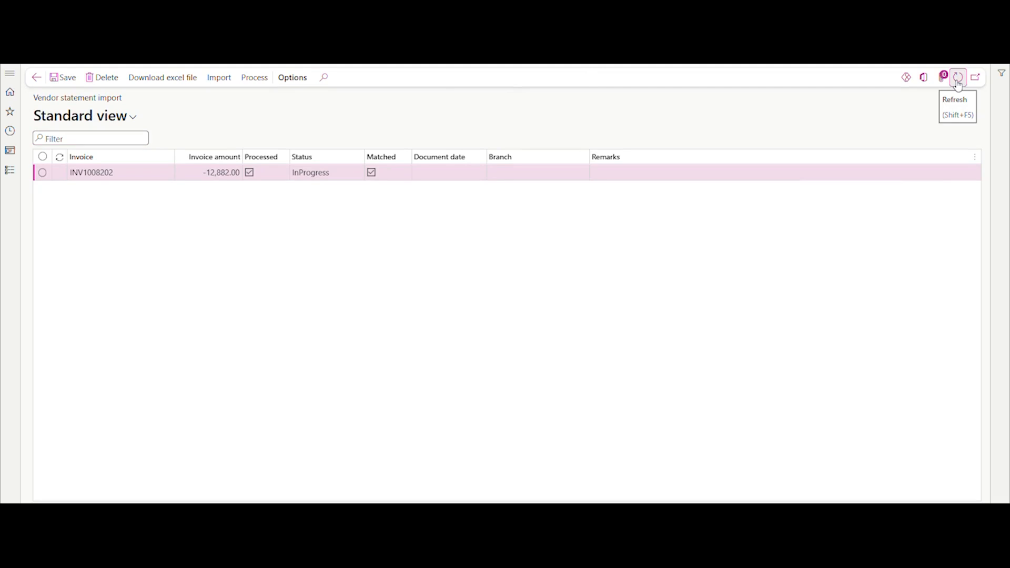
pyautogui.click(37, 78)
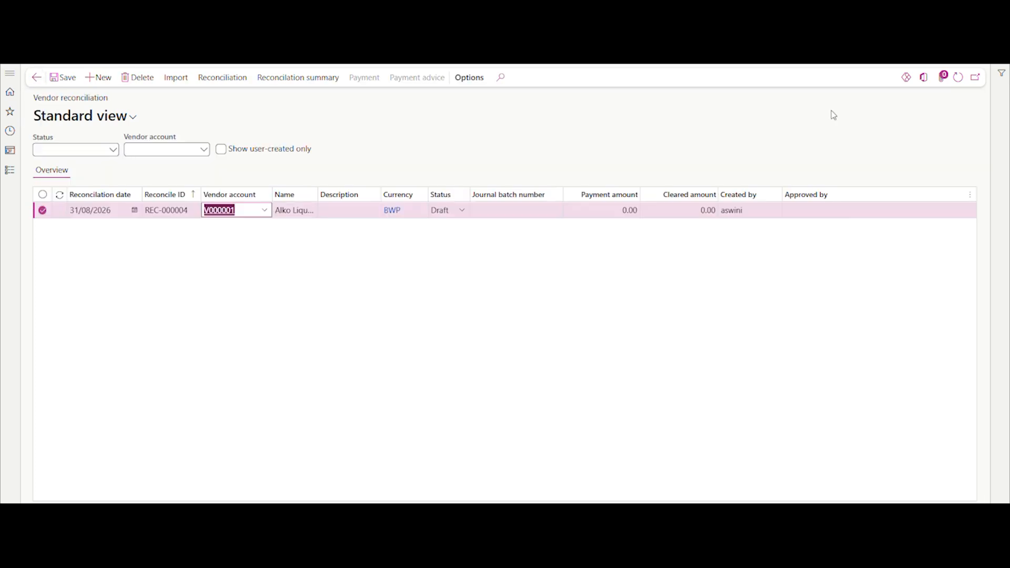
pyautogui.click(959, 78)
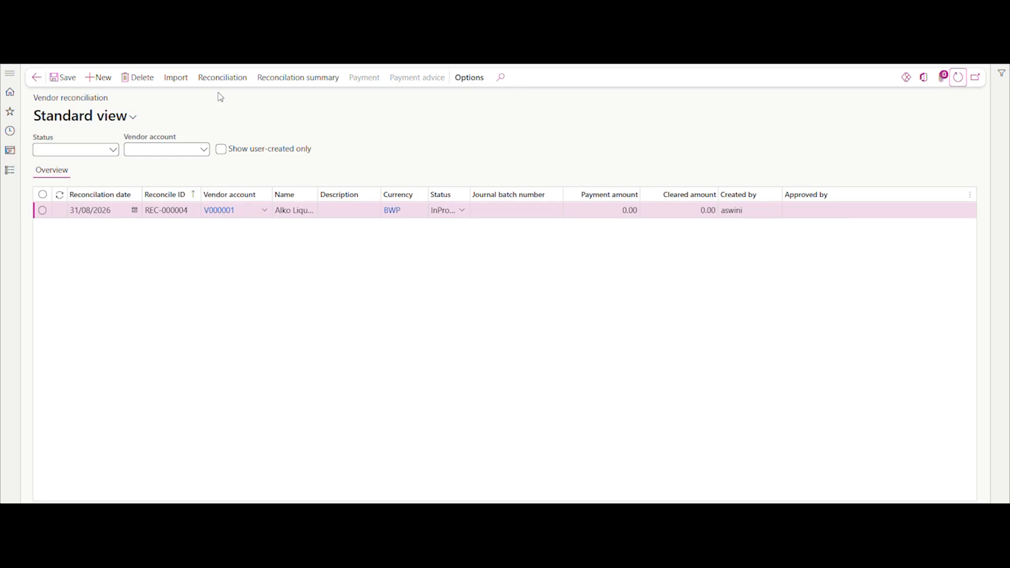
# Step: Open the reconciliation worksheet and examine the statement and vendor transaction balances in the Vend account overview
pyautogui.click(243, 77)
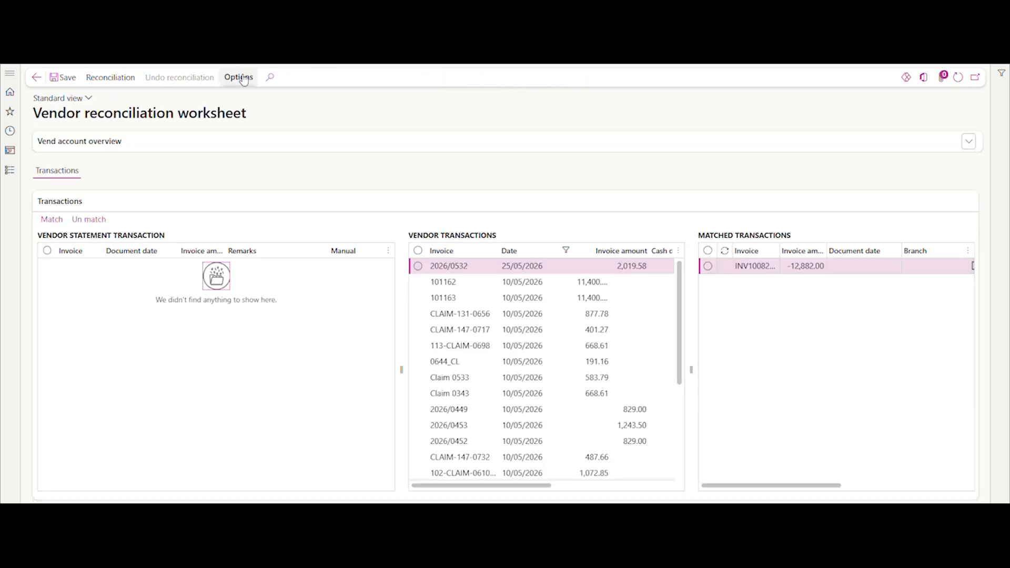
pyautogui.click(171, 146)
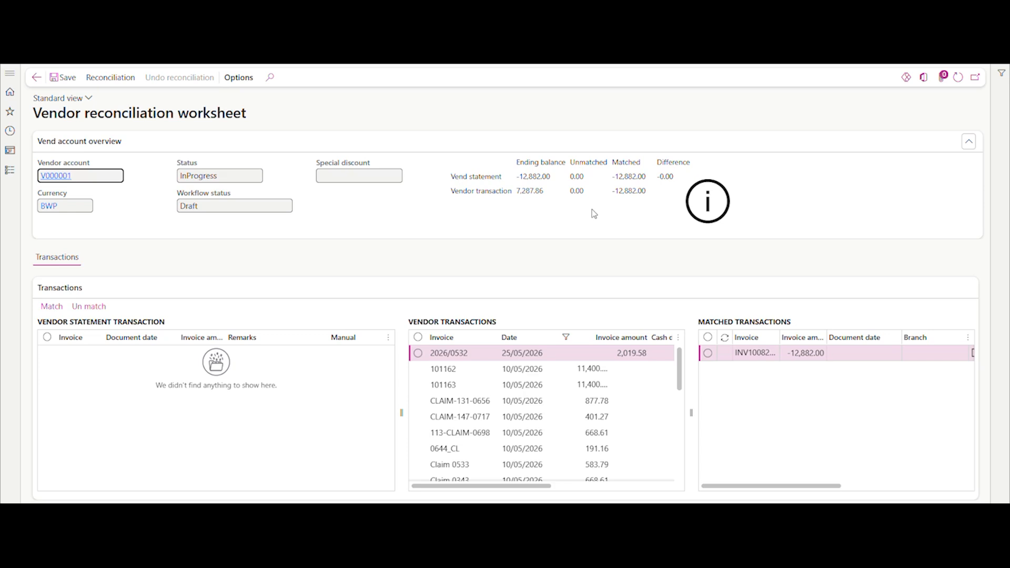
pyautogui.click(509, 146)
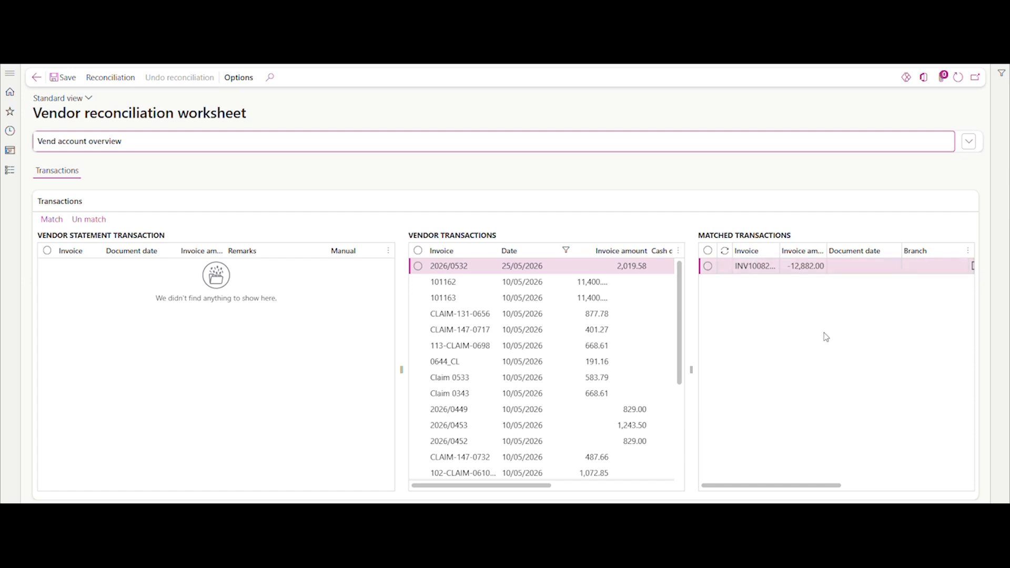
# Step: Review the vendor and matched transactions, then save the worksheet, reconcile the matched invoice and refresh the worksheet
pyautogui.hscroll(2, 825, 335)
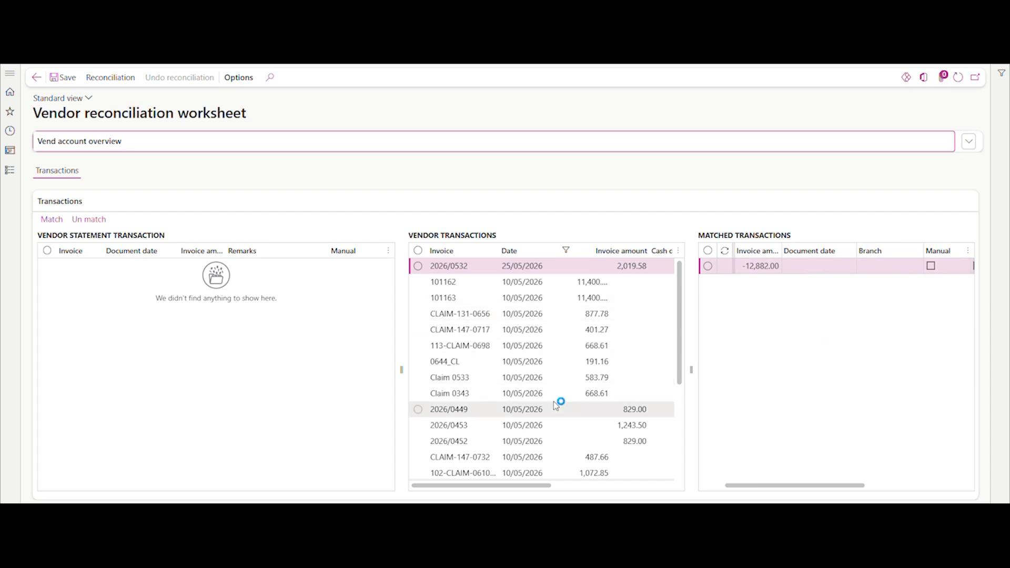
pyautogui.scroll(-3, 558, 403)
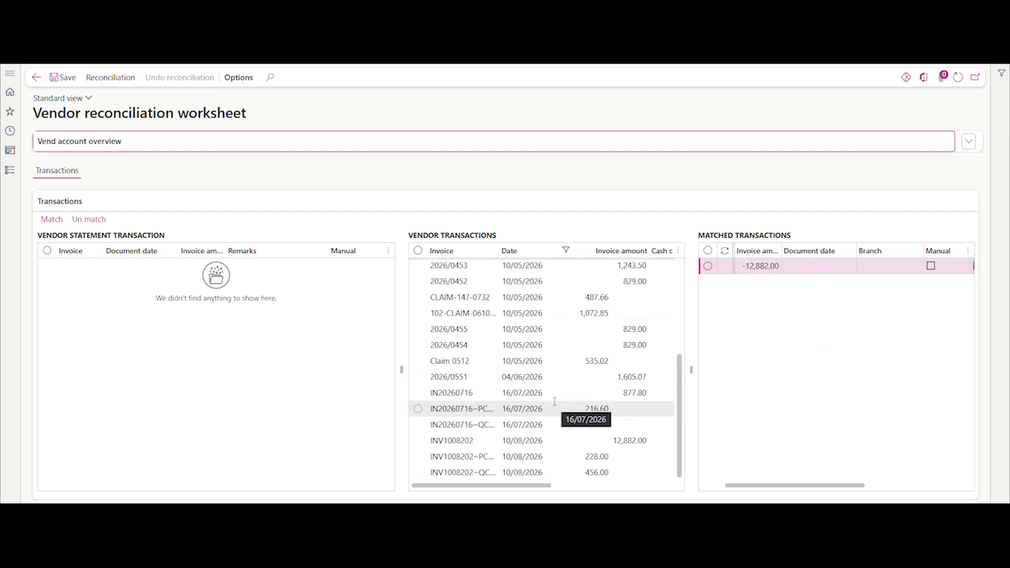
pyautogui.scroll(4, 554, 402)
pyautogui.moveTo(758, 491); pyautogui.dragTo(708, 494)
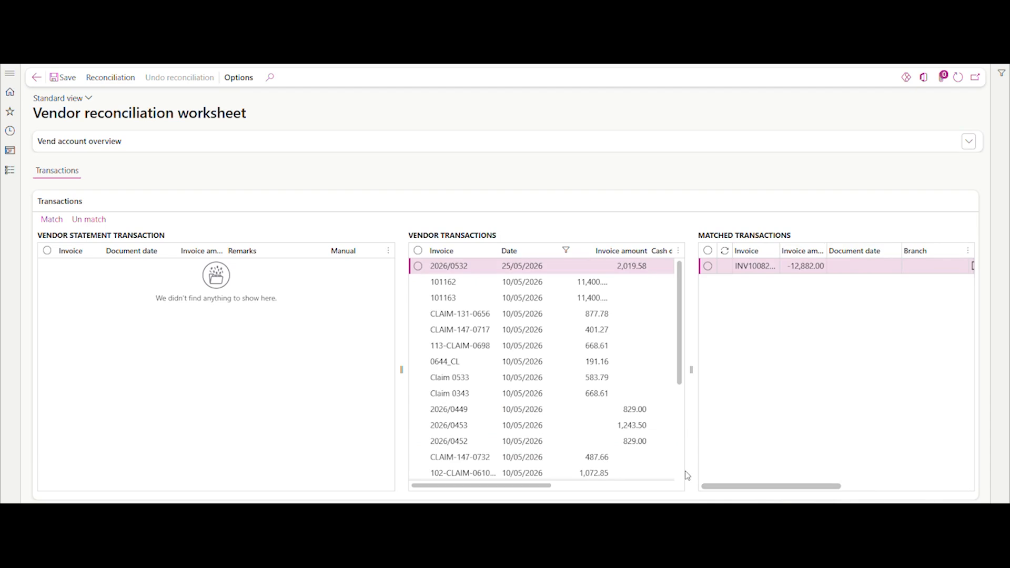
pyautogui.click(66, 83)
pyautogui.click(124, 84)
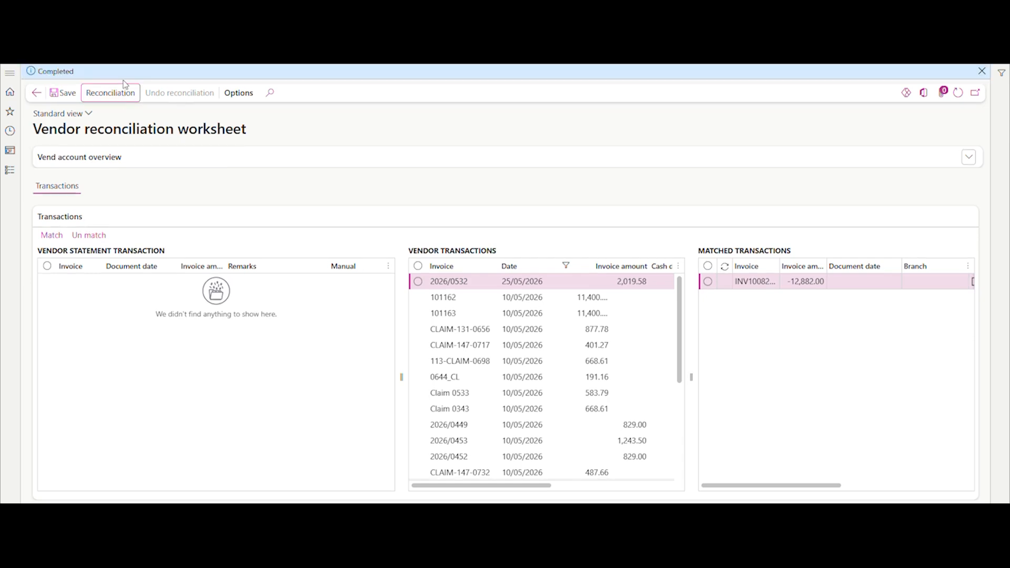
pyautogui.click(981, 71)
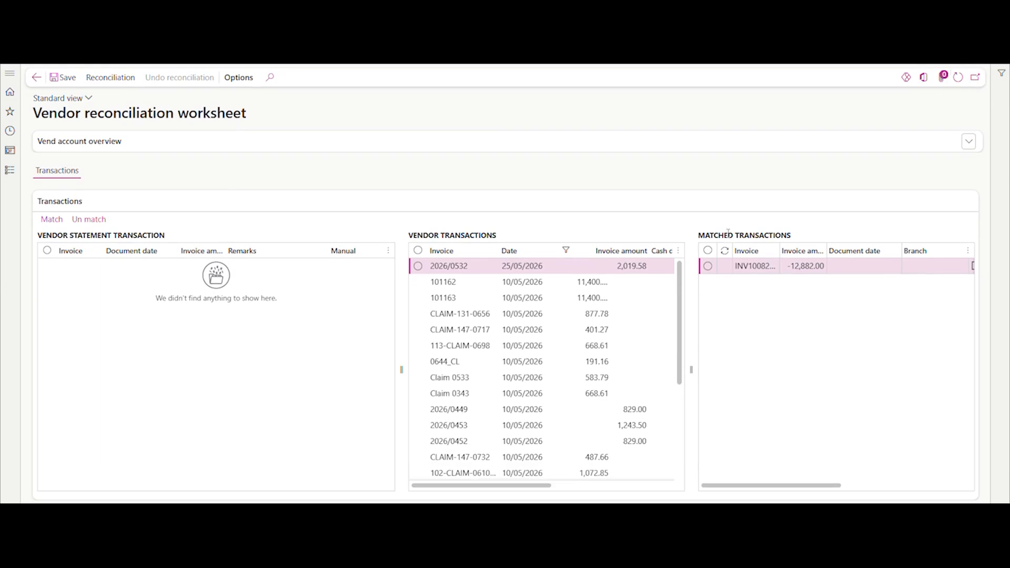
pyautogui.click(957, 80)
# Step: Return from the worksheet to the Vendor reconciliation list, refresh it and widen the Status column
pyautogui.click(330, 142)
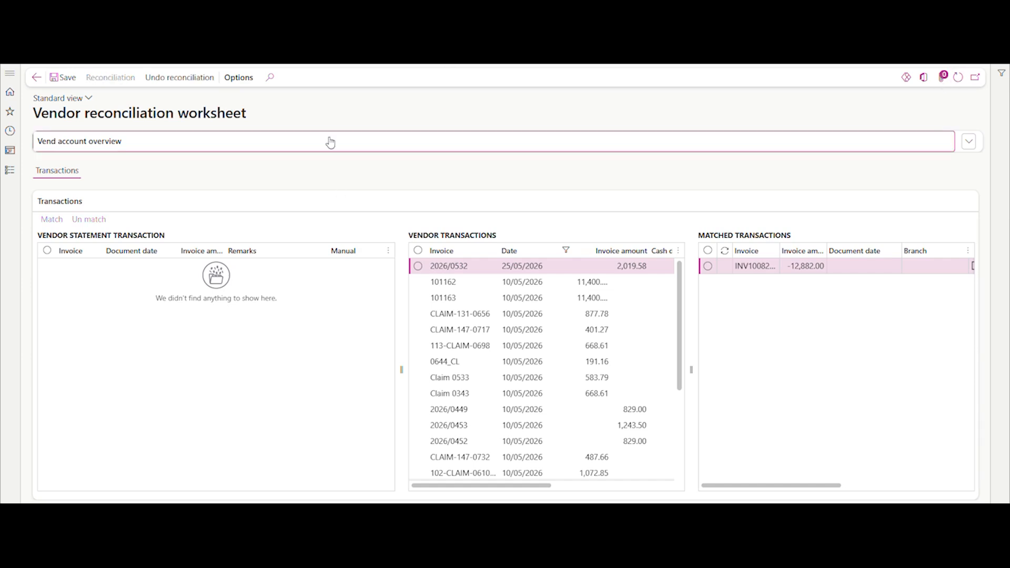
pyautogui.click(140, 143)
pyautogui.click(38, 82)
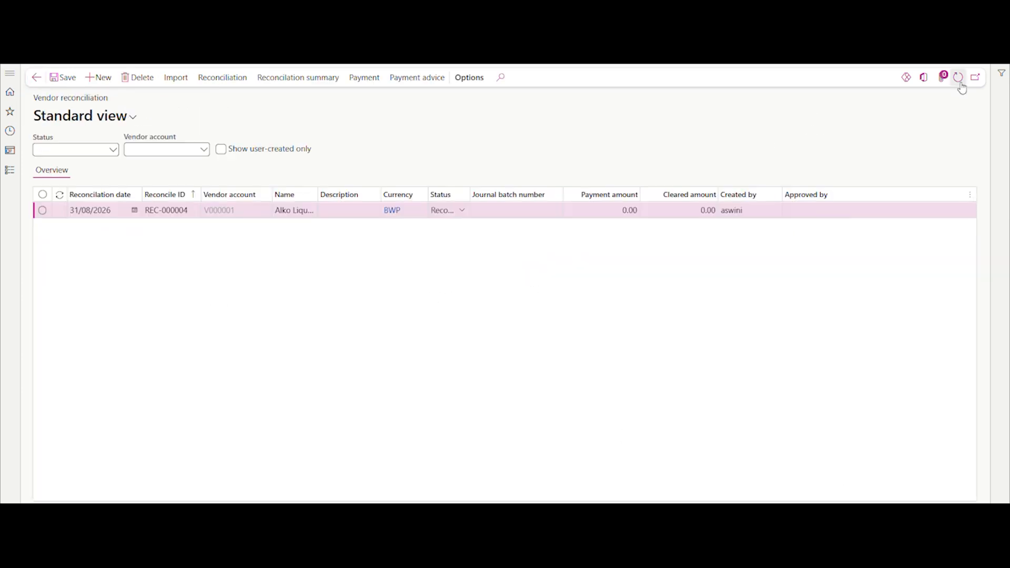
pyautogui.click(959, 79)
pyautogui.moveTo(467, 194); pyautogui.dragTo(540, 194)
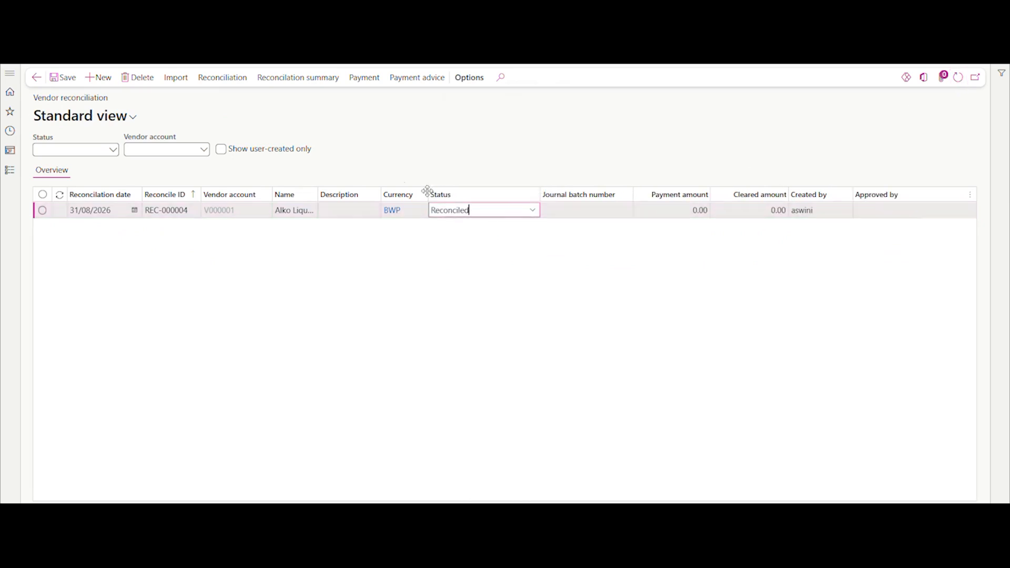
# Step: Open the reconciliation's payment page, widen the Invoice column and select the reconciled invoice line
pyautogui.click(362, 85)
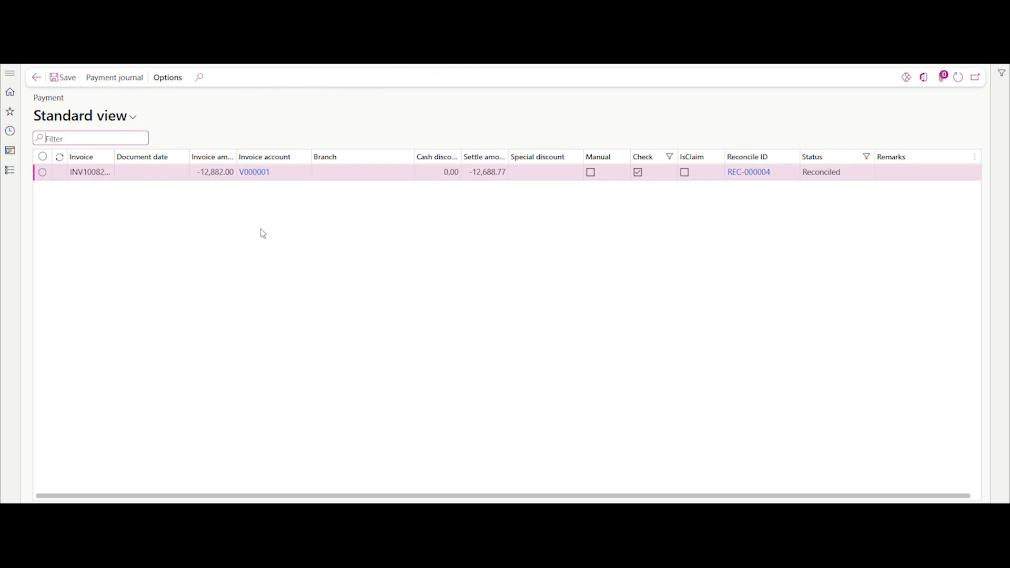
pyautogui.moveTo(114, 157); pyautogui.dragTo(158, 165)
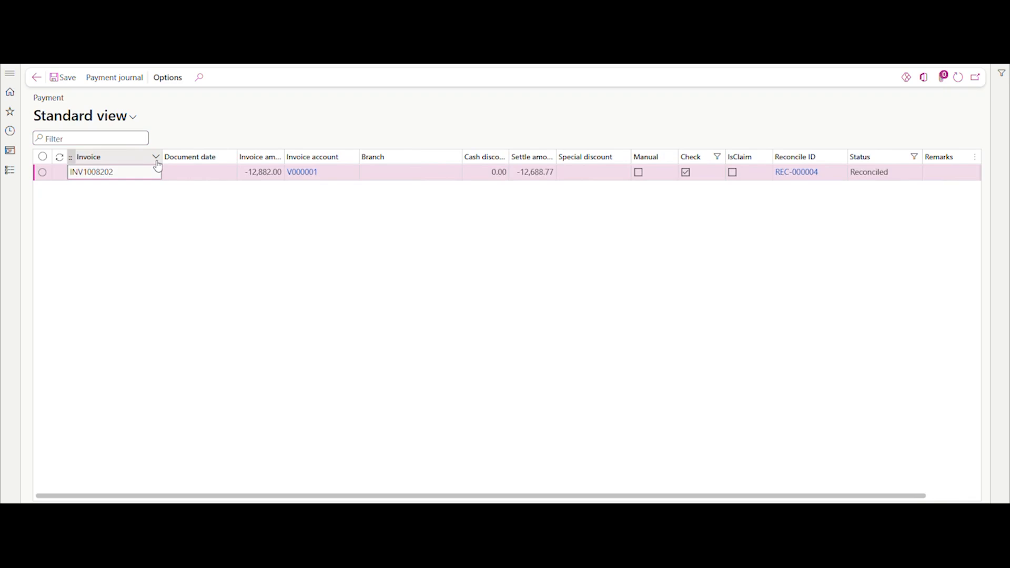
pyautogui.moveTo(161, 157); pyautogui.dragTo(138, 155)
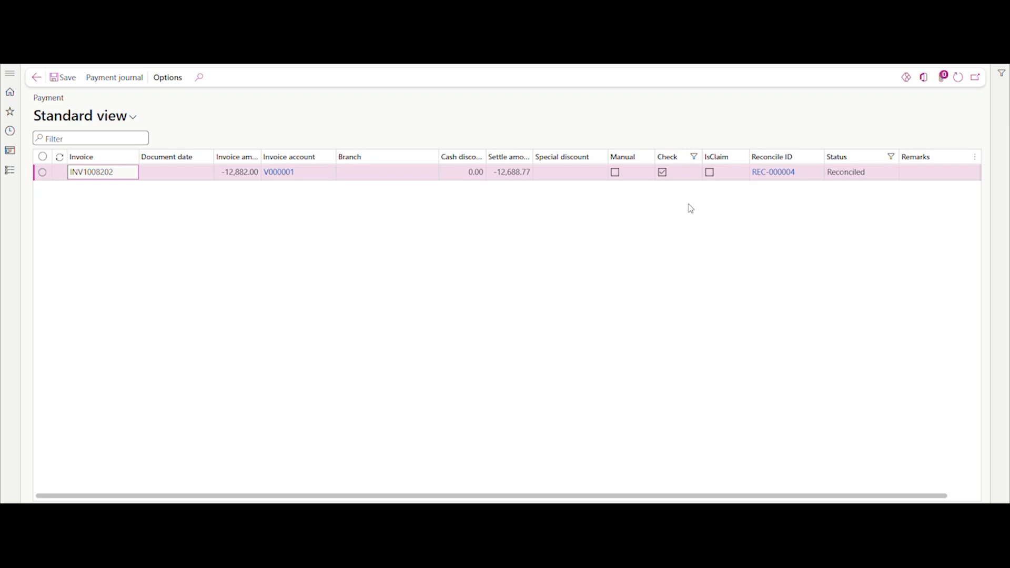
pyautogui.click(43, 172)
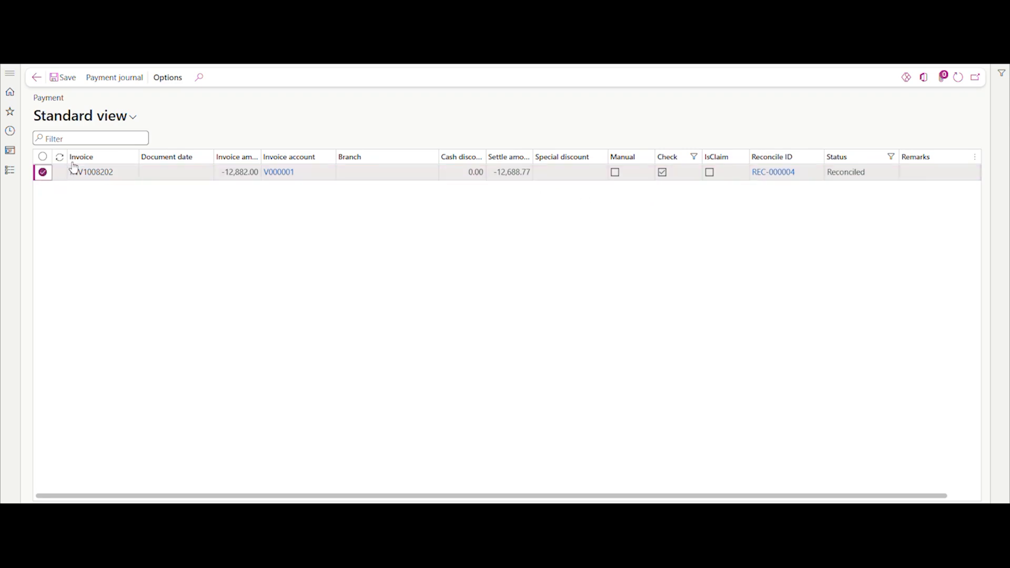
# Step: Start a payment journal for the selected invoice with description Payment, amount 12,688.77 and currency BWP
pyautogui.click(132, 84)
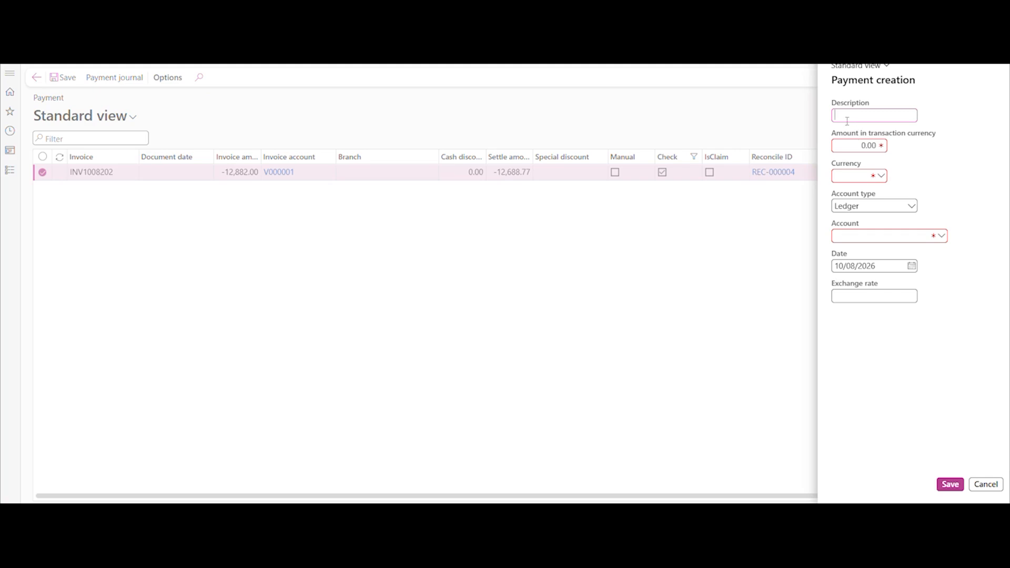
pyautogui.write('Payment')
pyautogui.press('Tab')
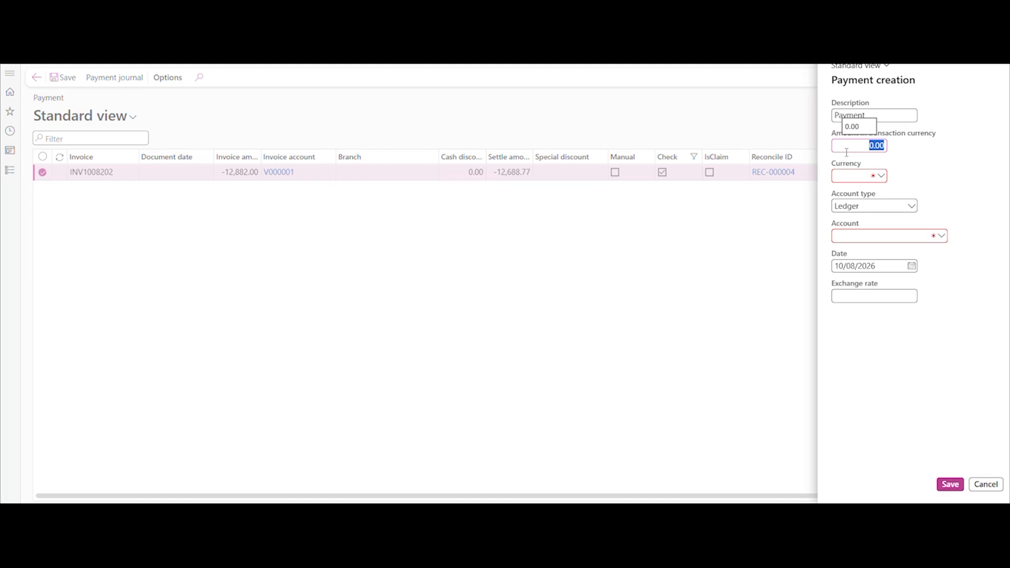
pyautogui.write('12688.77')
pyautogui.click(863, 177)
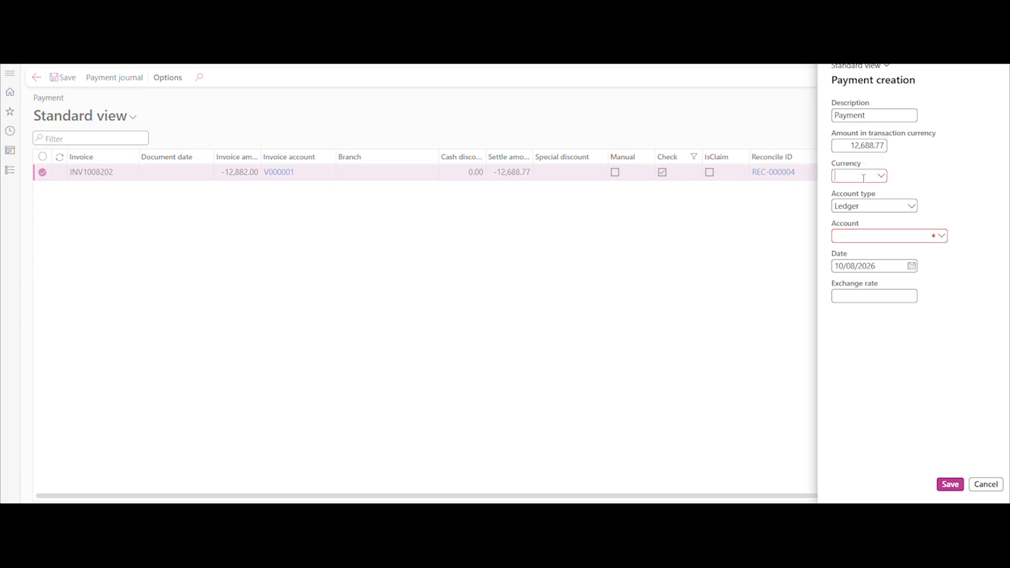
pyautogui.press('capslock')
pyautogui.write('BWP')
pyautogui.press('Tab')
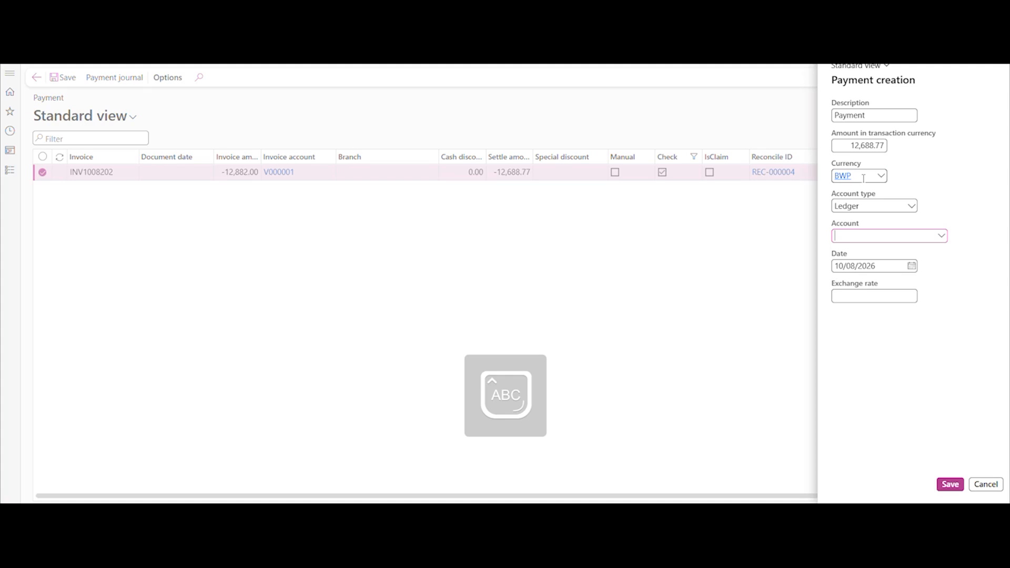
# Step: Choose the Bank charges-others ledger account as the payment's account and try to save the payment
pyautogui.click(941, 236)
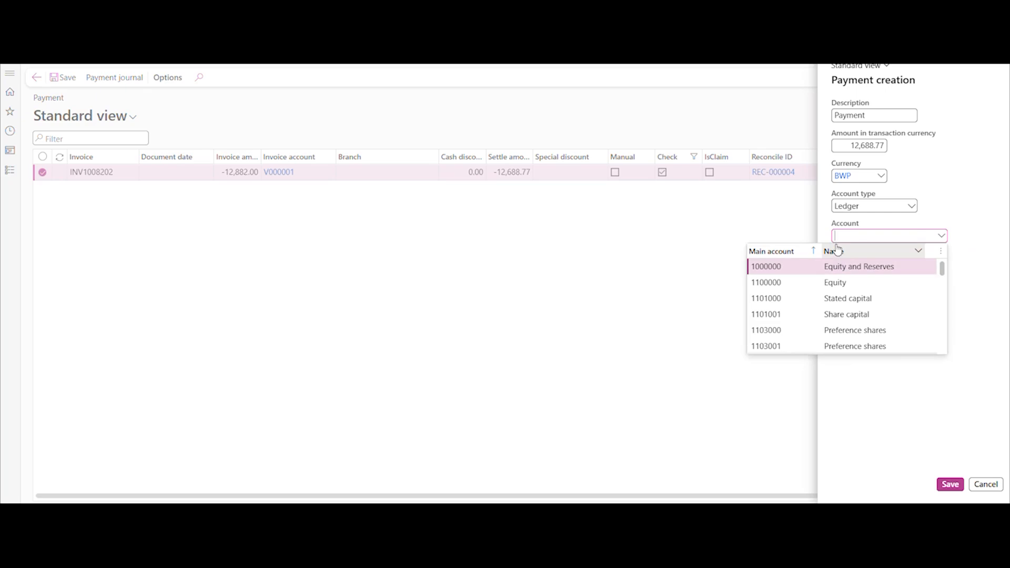
pyautogui.write('5')
pyautogui.scroll(-5, 831, 297)
pyautogui.scroll(-3, 831, 297)
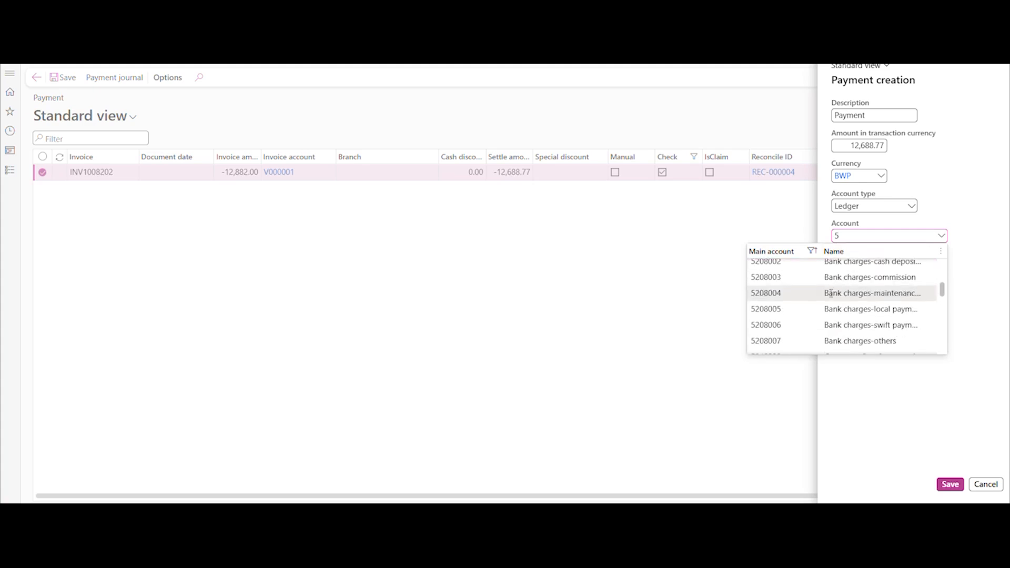
pyautogui.click(818, 337)
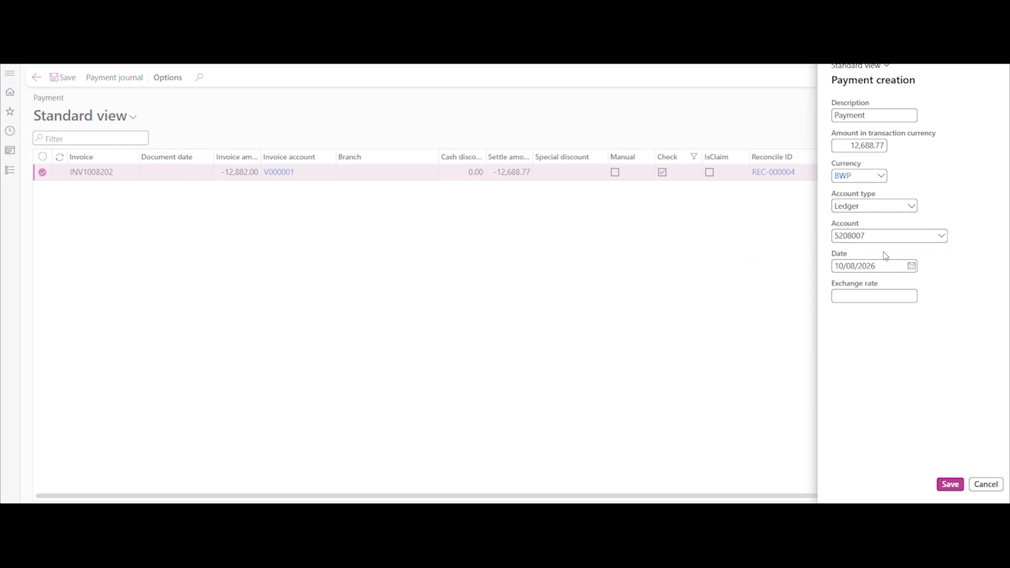
pyautogui.click(956, 485)
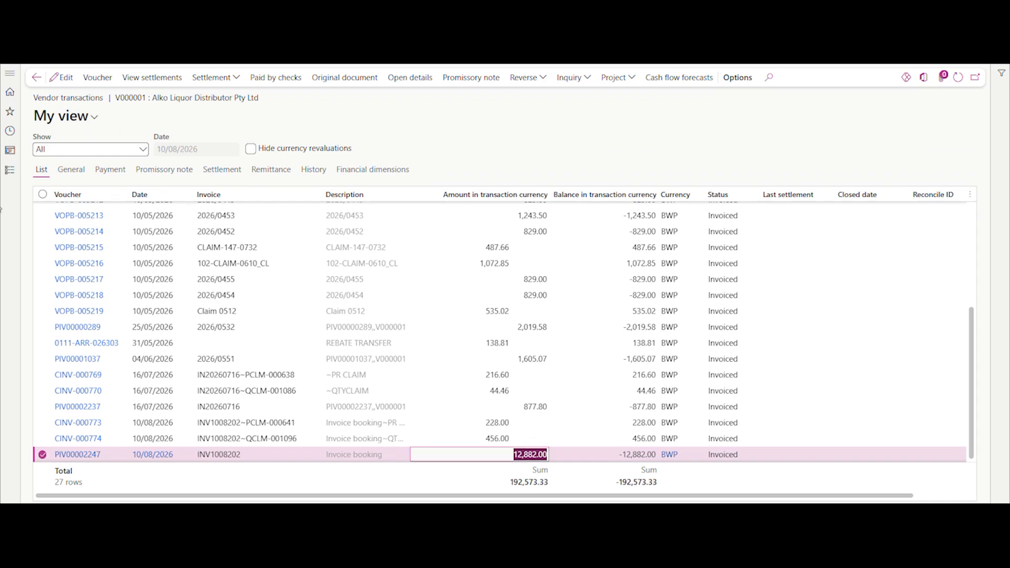
# Step: From the vendor transactions page, open the Accounts payable parameters in the Accounts payable setup
pyautogui.click(9, 170)
pyautogui.click(53, 190)
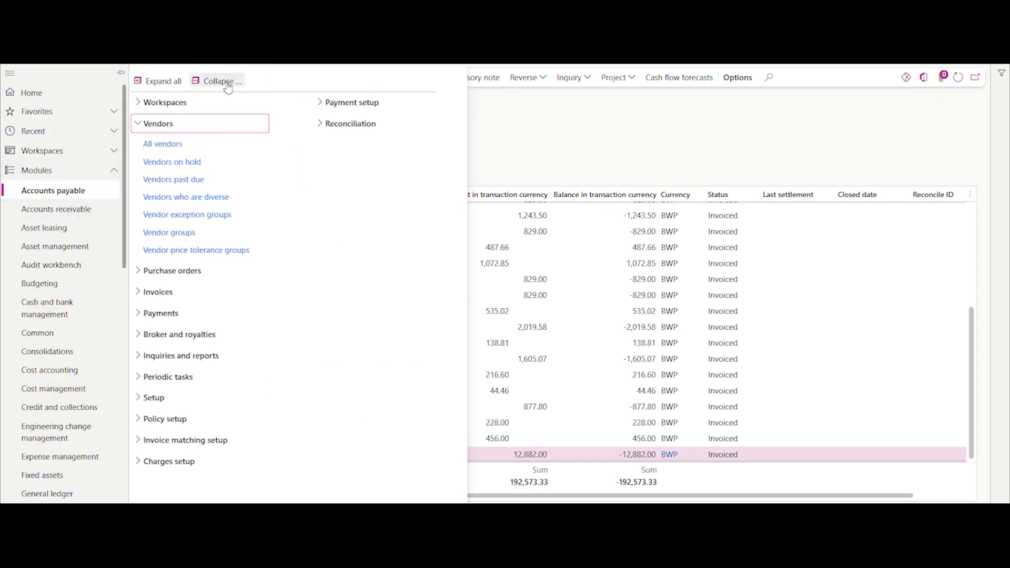
pyautogui.click(227, 82)
pyautogui.click(155, 273)
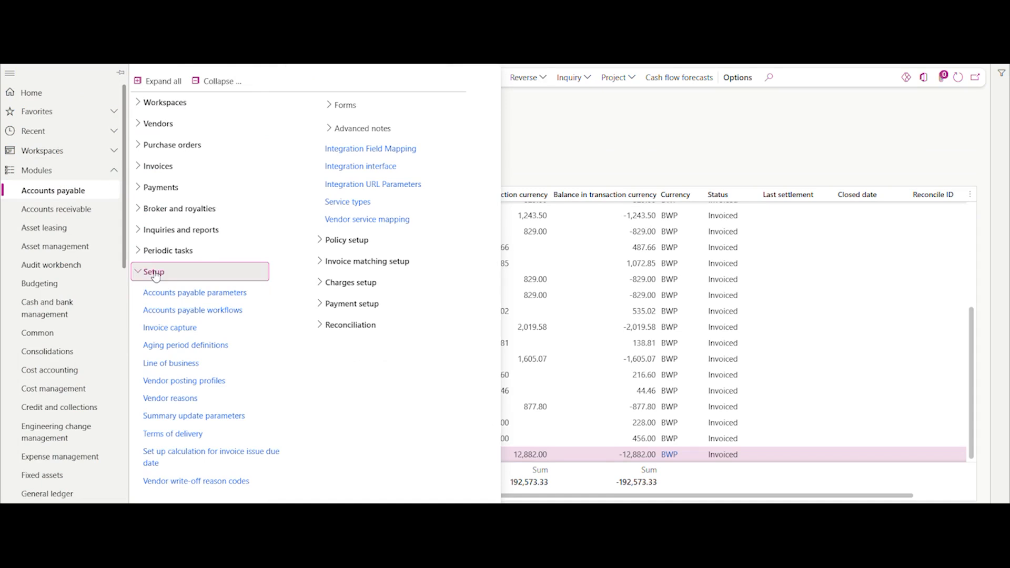
pyautogui.click(242, 293)
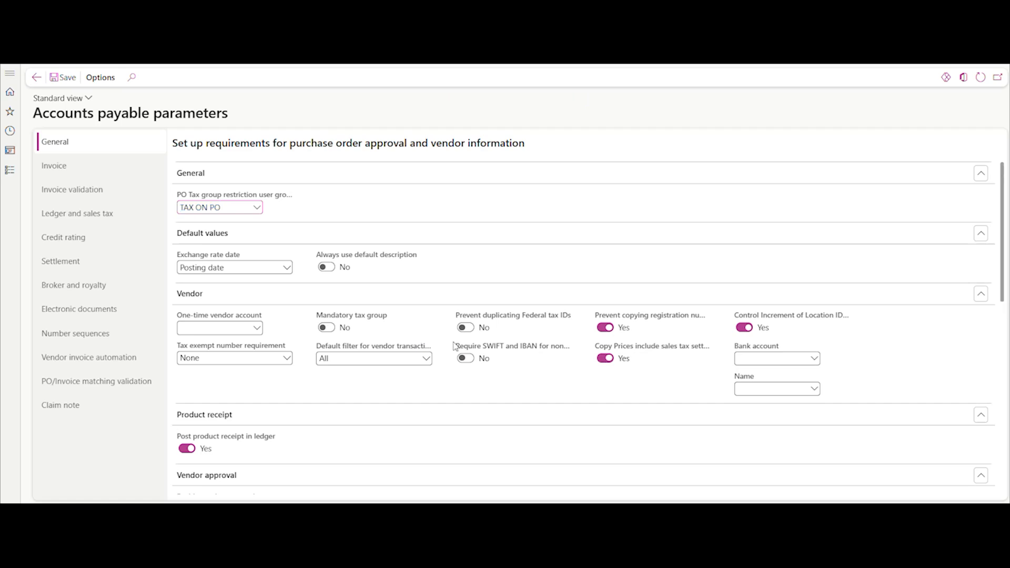
# Step: In the general Vendor parameters, set the journal name to APPAY and choose the first listed First National Bank account as the bank account
pyautogui.click(815, 389)
pyautogui.click(815, 390)
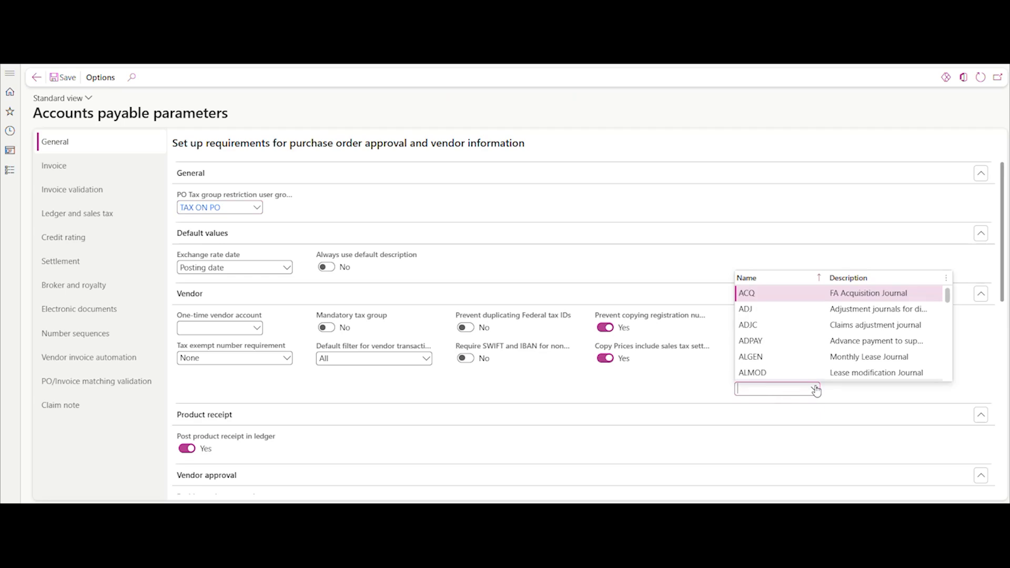
pyautogui.write('V')
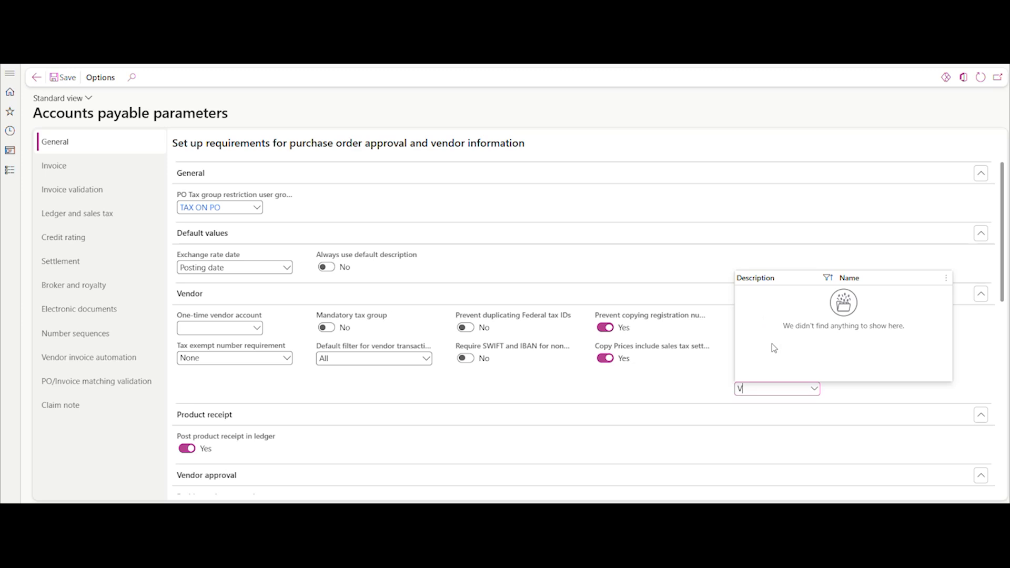
pyautogui.press('BackSpace')
pyautogui.scroll(-3, 773, 324)
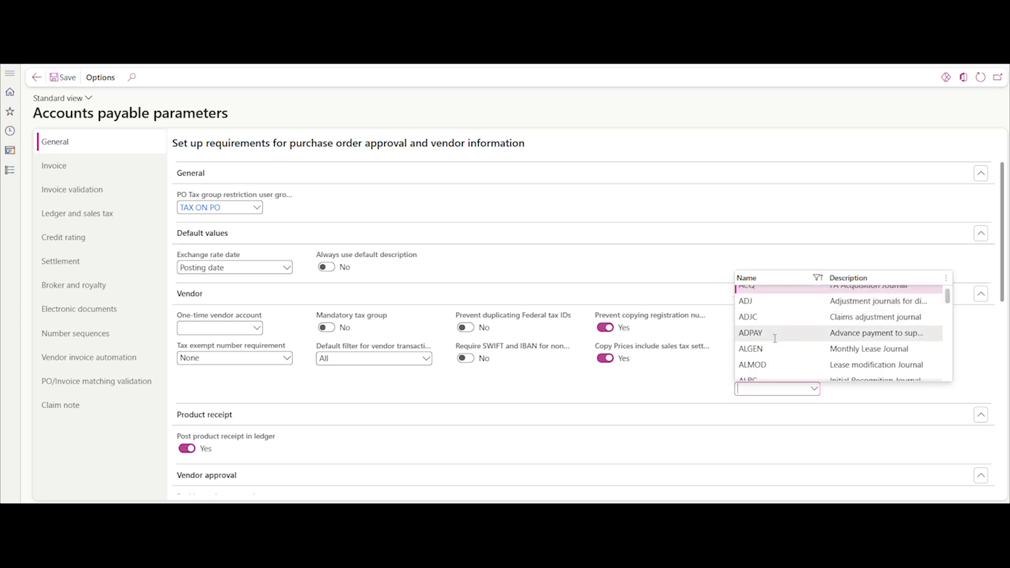
pyautogui.click(771, 344)
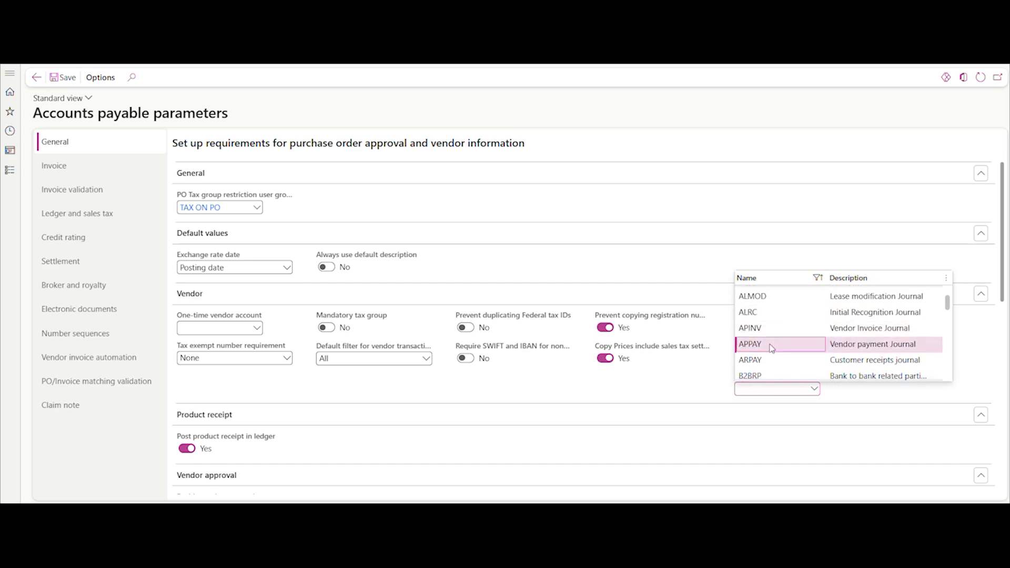
pyautogui.click(815, 359)
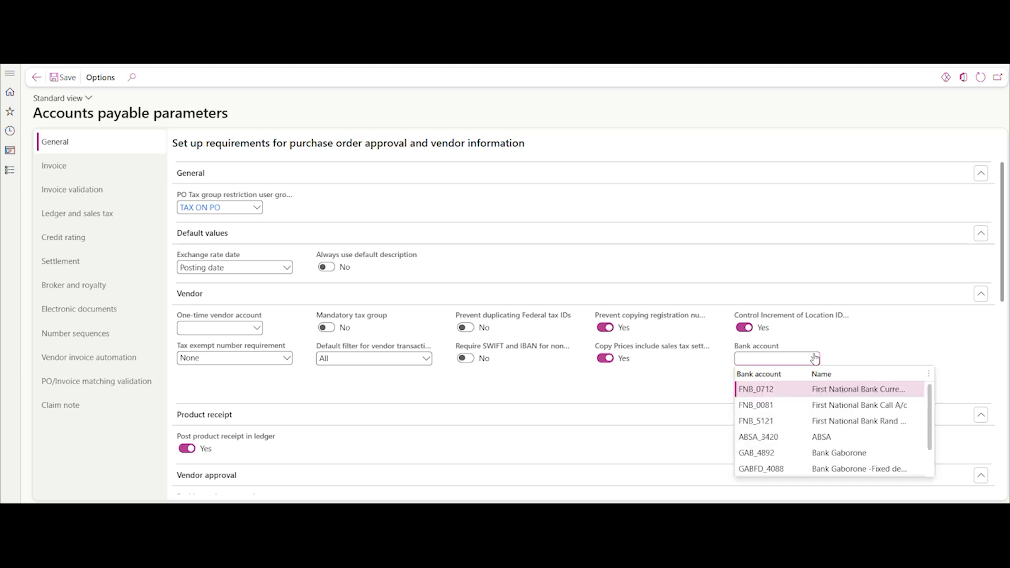
pyautogui.click(784, 389)
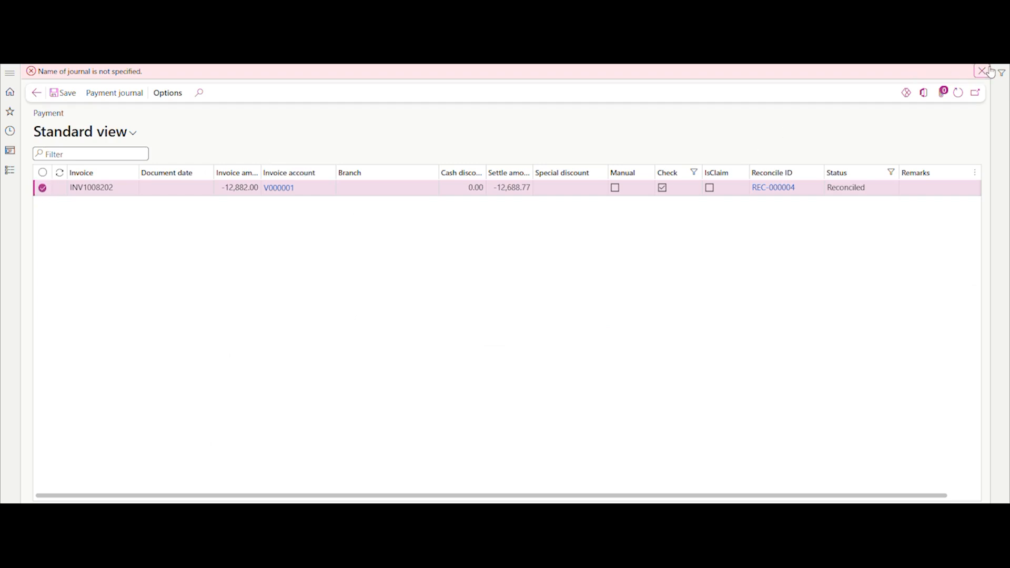
# Step: Back on the payment page, dismiss the error and create a payment journal with description Payment, amount 12,688.77 and currency BWP
pyautogui.click(983, 71)
pyautogui.click(116, 77)
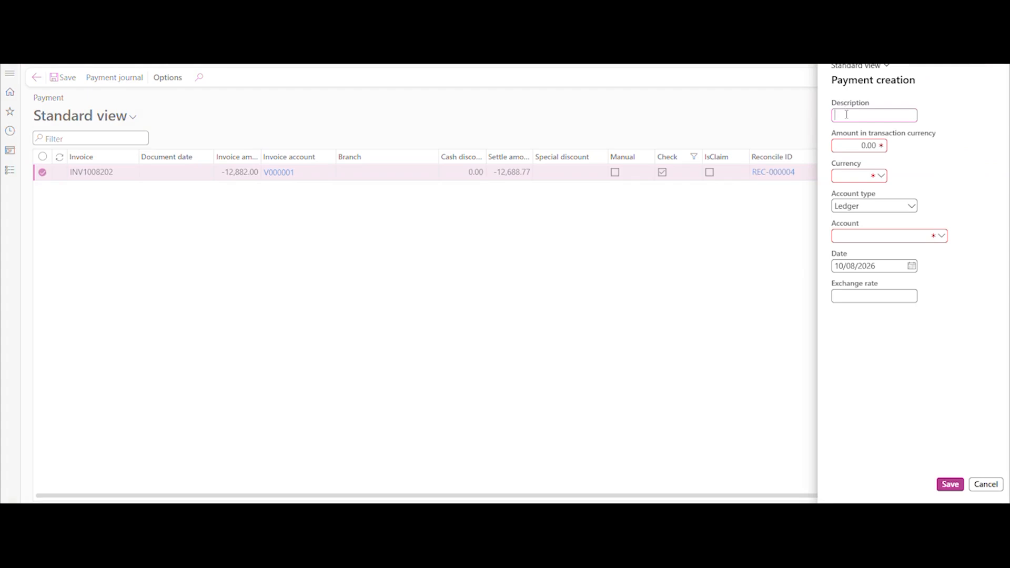
pyautogui.write('Payment')
pyautogui.press('Tab')
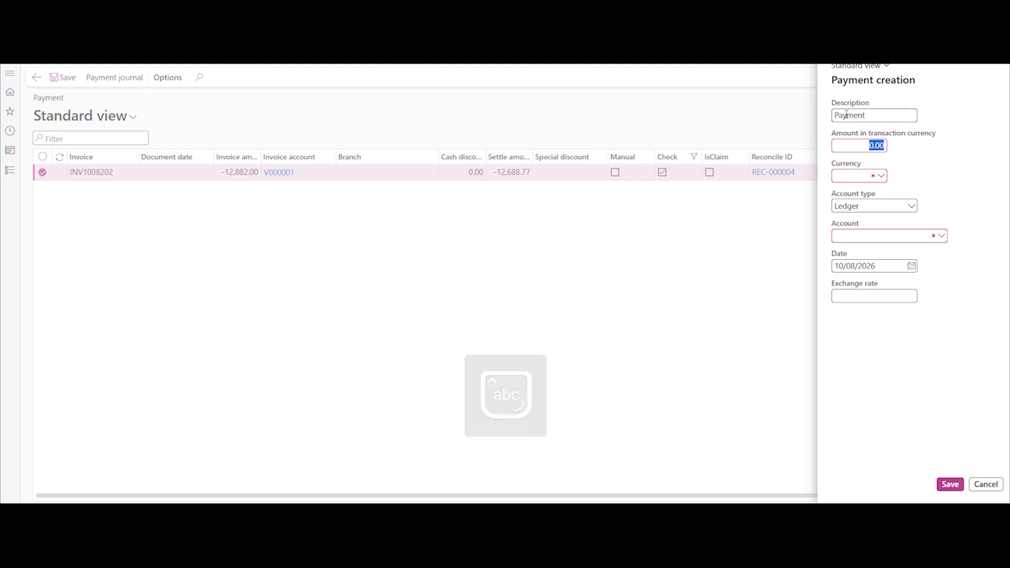
pyautogui.write('13')
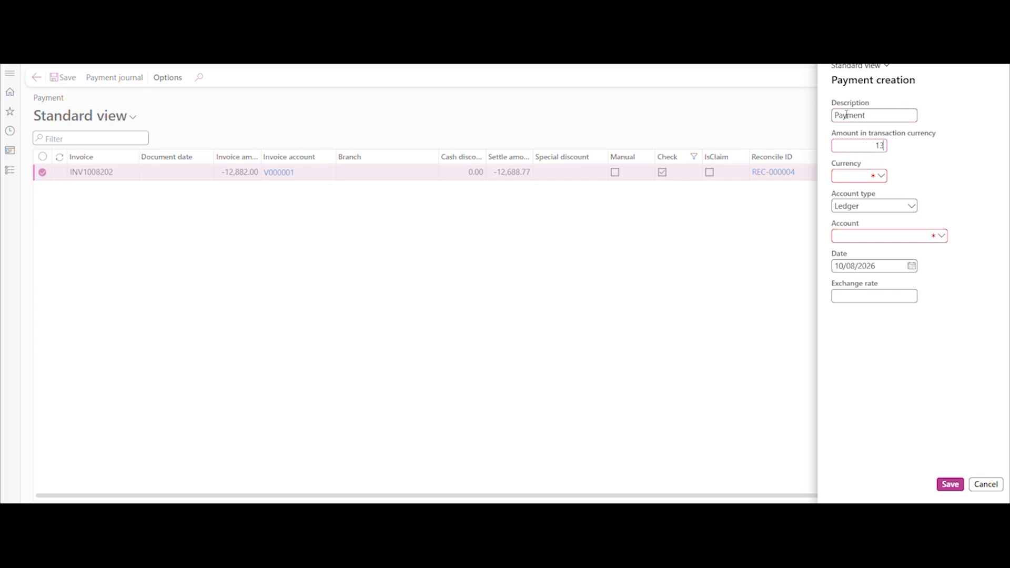
pyautogui.press('BackSpace')
pyautogui.write('2,688.77')
pyautogui.press('Tab')
pyautogui.press('capslock')
pyautogui.write('BWP')
pyautogui.press('Tab')
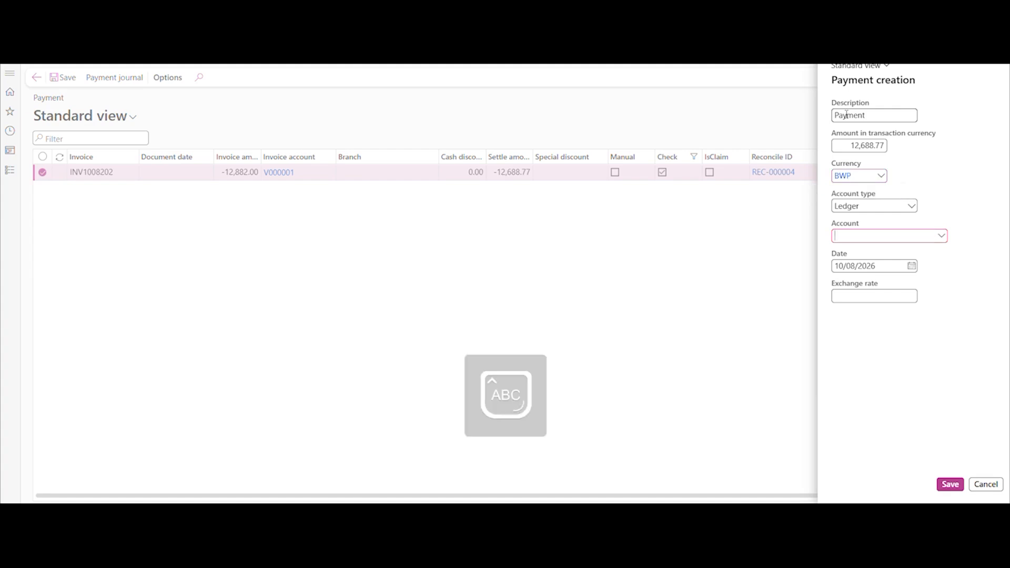
# Step: Set the payment's account type to Bank, choose the First National Bank current account, save, and confirm summing the transactions into one journal line
pyautogui.click(911, 205)
pyautogui.click(864, 241)
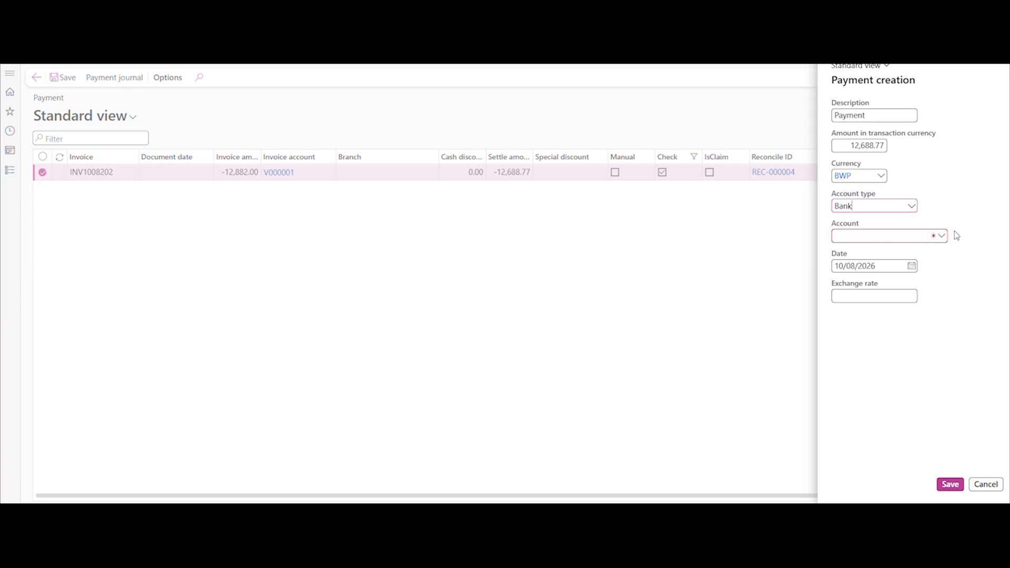
pyautogui.click(941, 241)
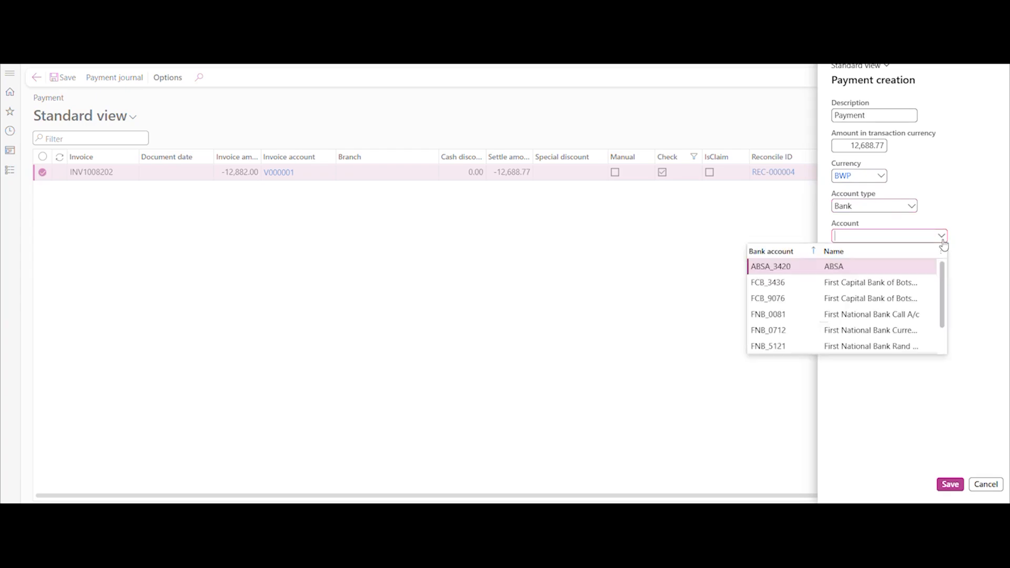
pyautogui.click(792, 330)
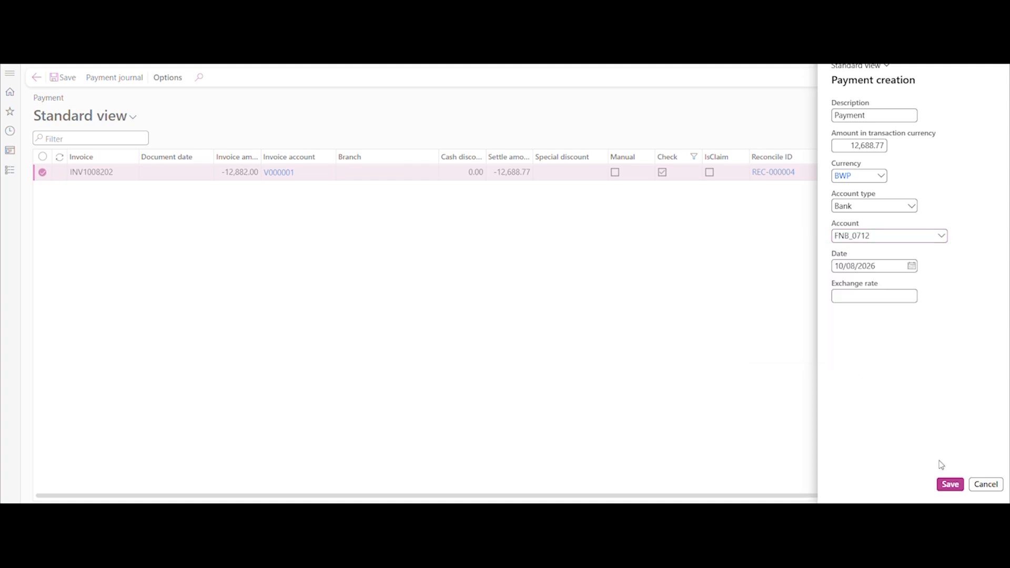
pyautogui.click(948, 489)
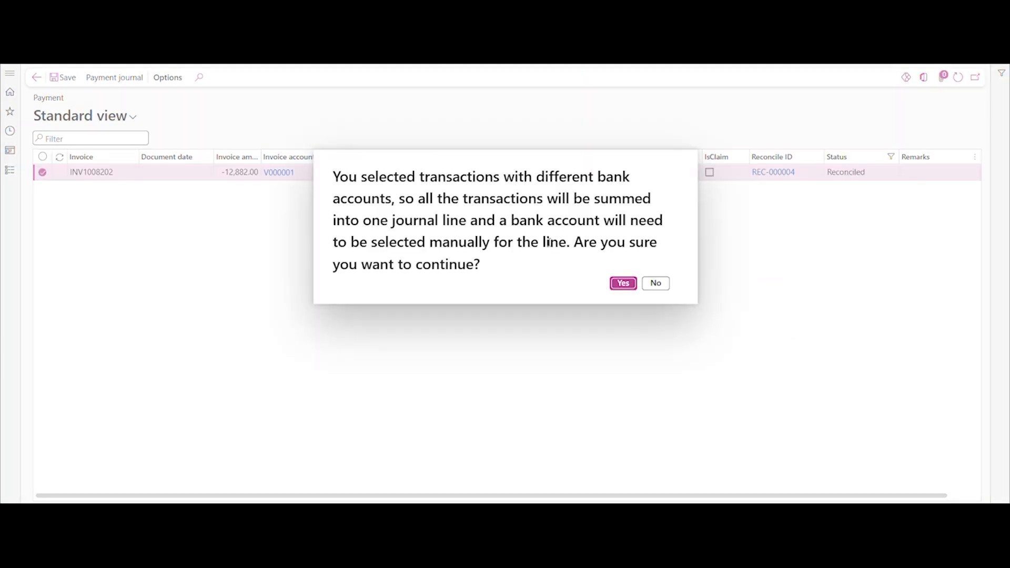
pyautogui.click(624, 284)
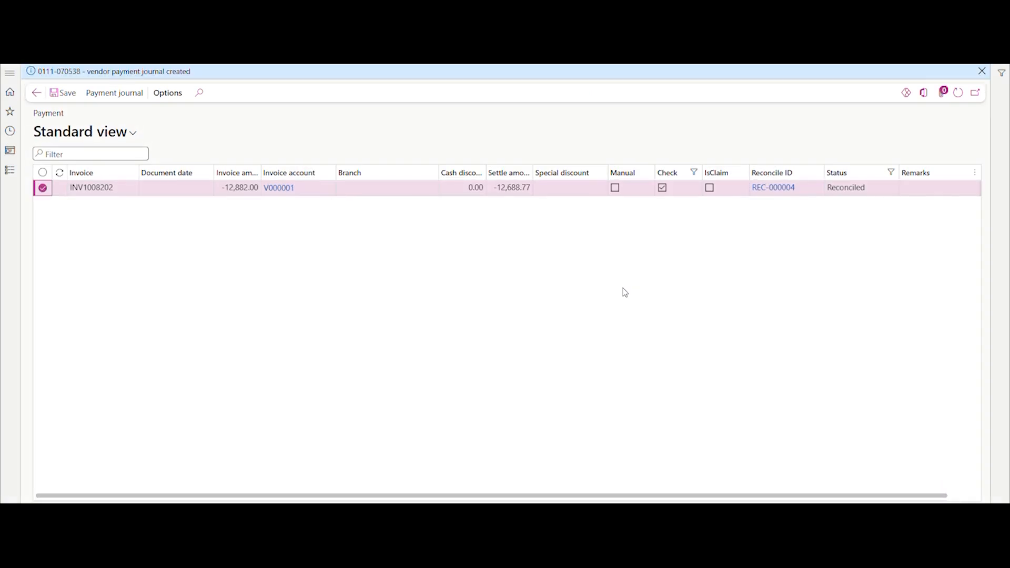
# Step: Return to the vendor reconciliation list, refresh it, and review the lines of the payment journal linked to REC-000004
pyautogui.hscroll(2, 728, 237)
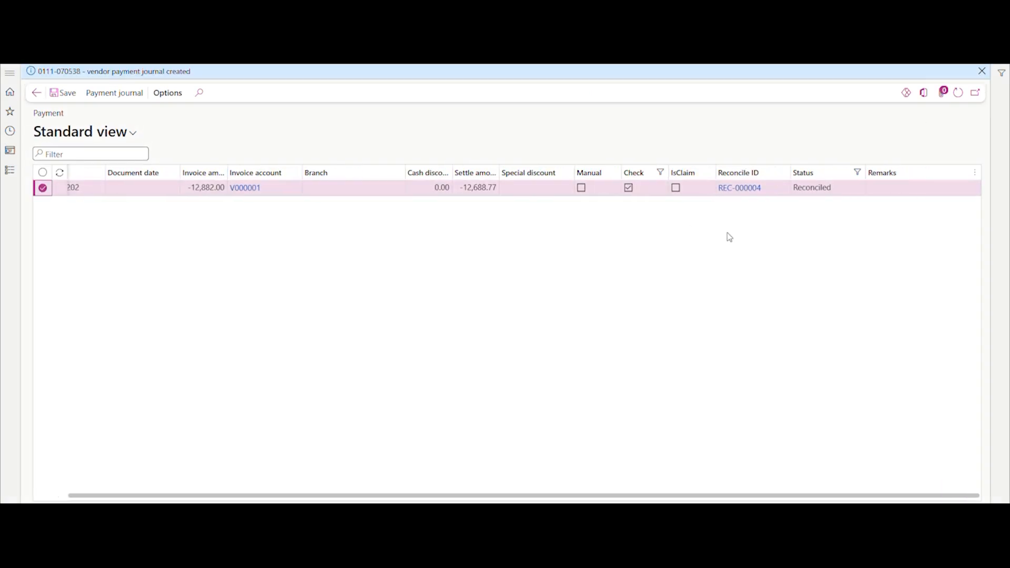
pyautogui.hscroll(-2, 729, 236)
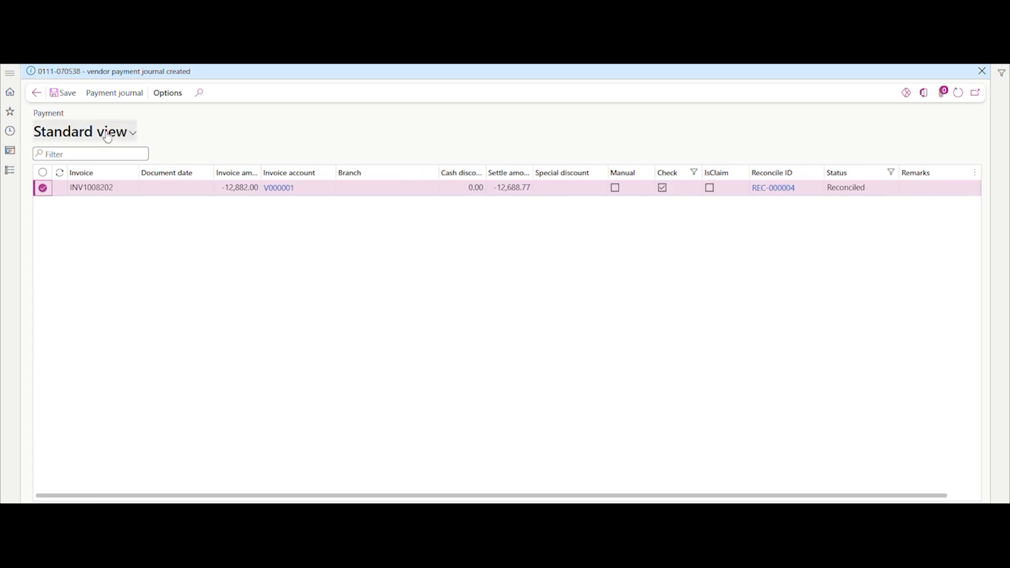
pyautogui.click(36, 93)
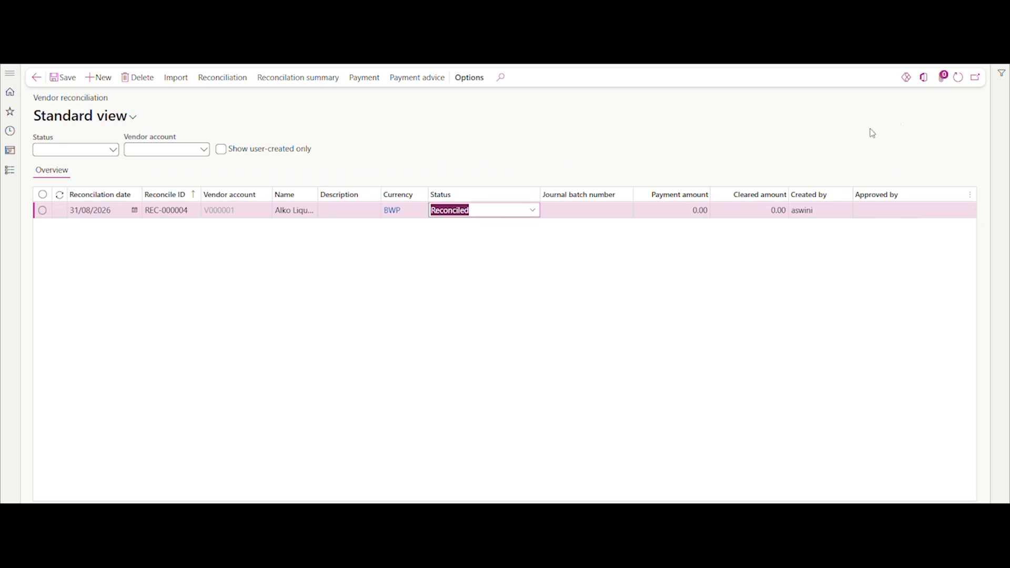
pyautogui.click(956, 78)
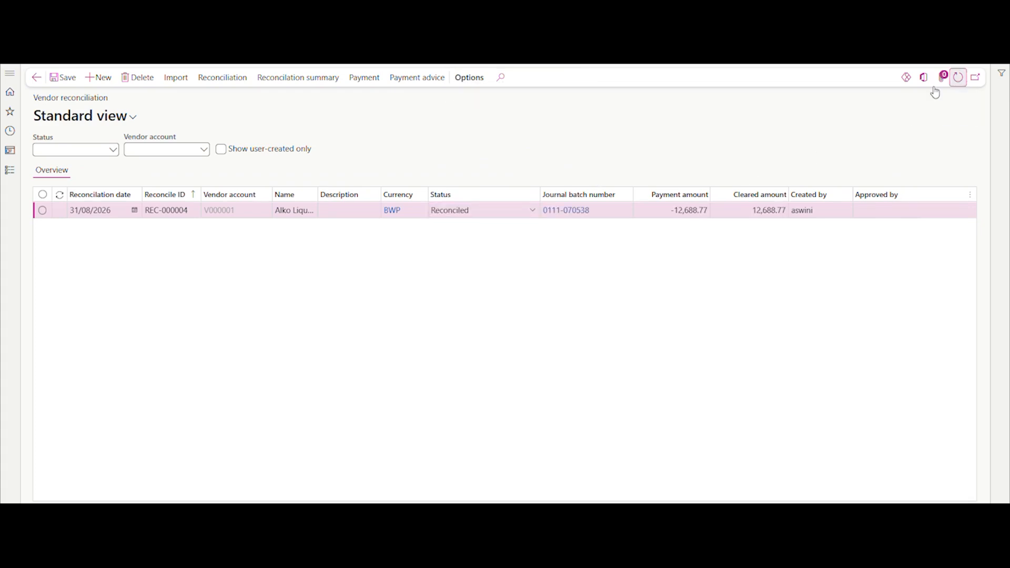
pyautogui.click(562, 216)
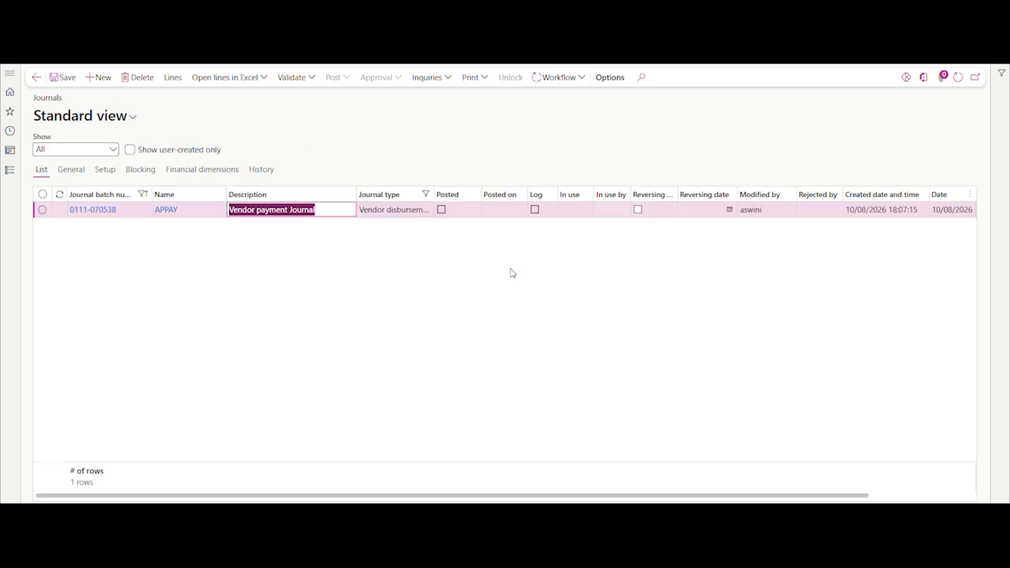
pyautogui.click(172, 80)
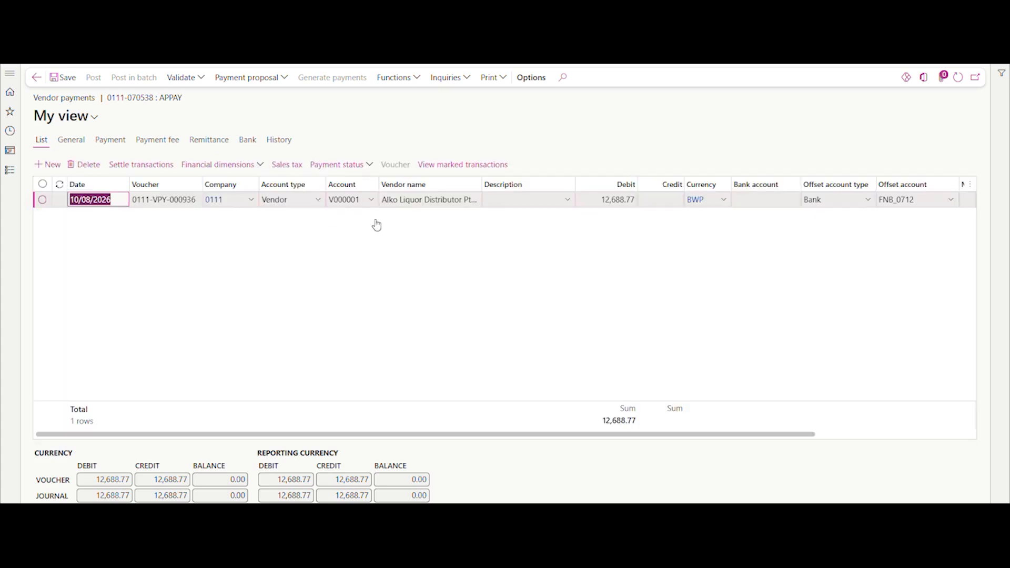
pyautogui.hscroll(4, 773, 322)
pyautogui.hscroll(-4, 773, 322)
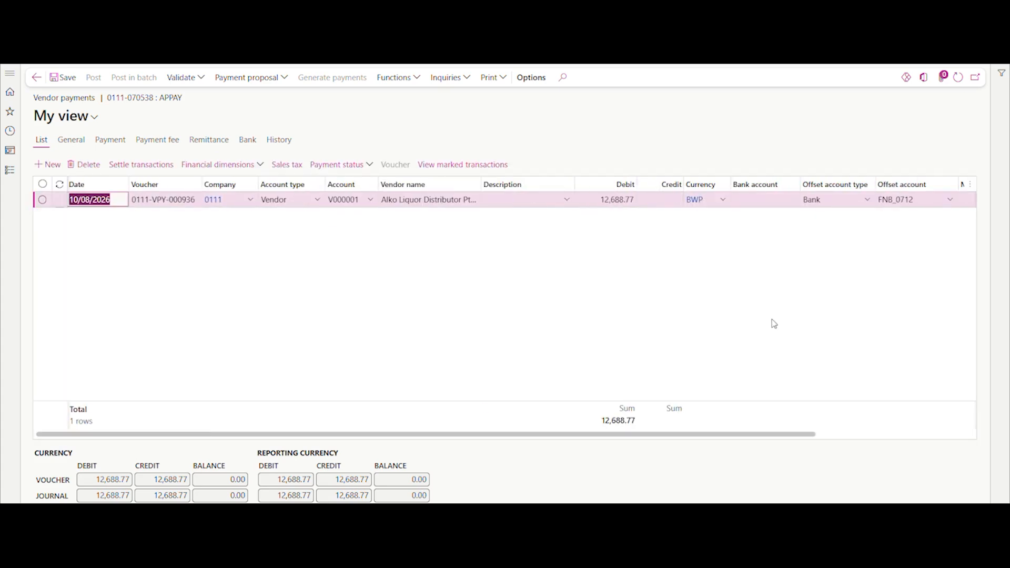
# Step: In the payment line's settle transactions, show only marked transactions, widen the Invoice column and select invoice INV1008202
pyautogui.click(152, 168)
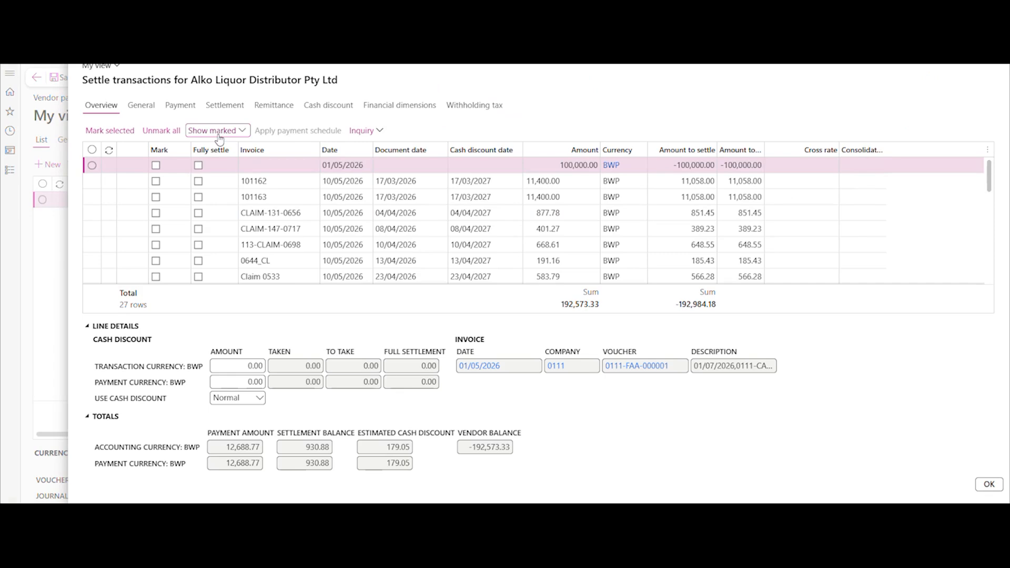
pyautogui.click(220, 136)
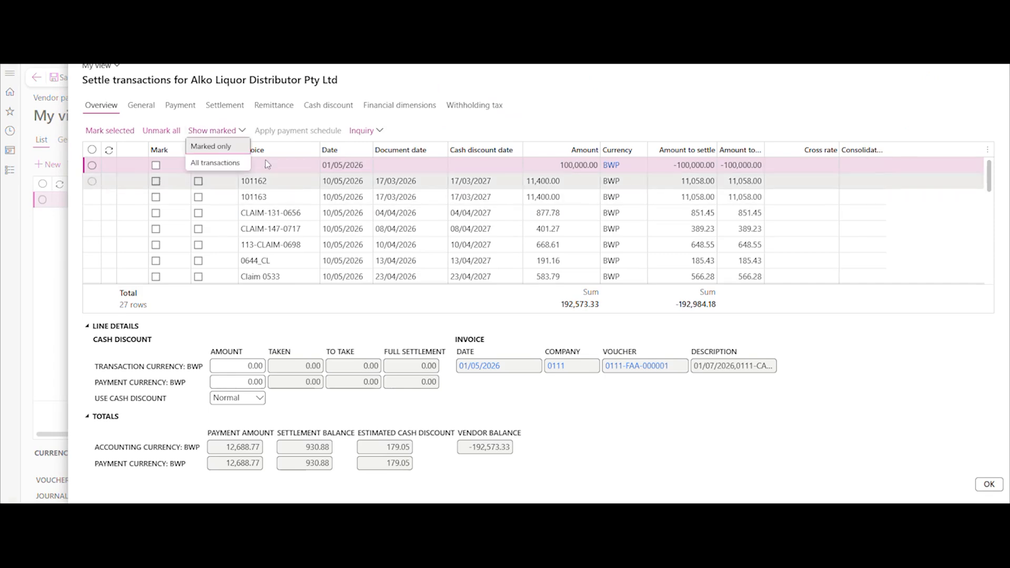
pyautogui.click(229, 161)
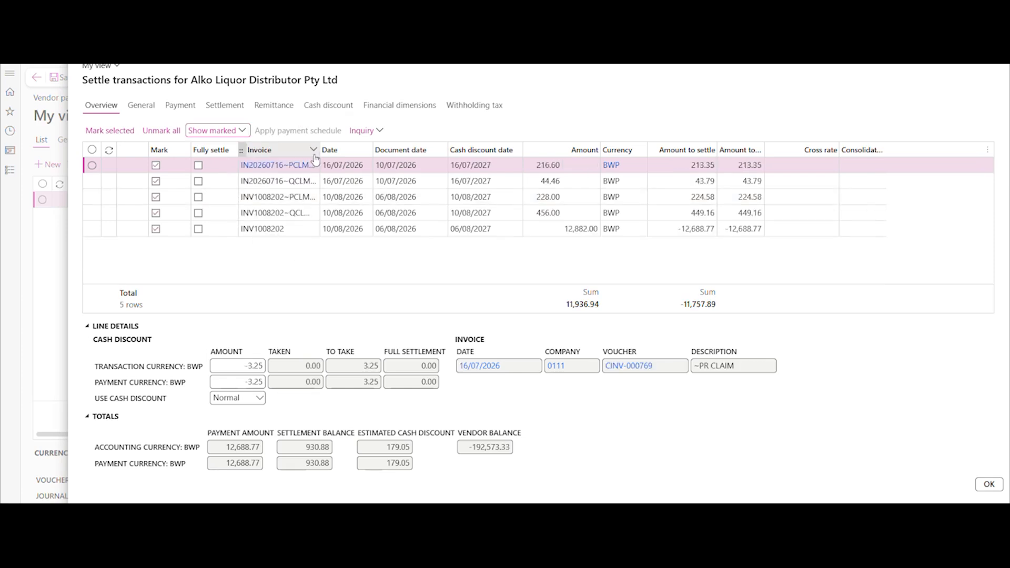
pyautogui.moveTo(321, 150); pyautogui.dragTo(395, 152)
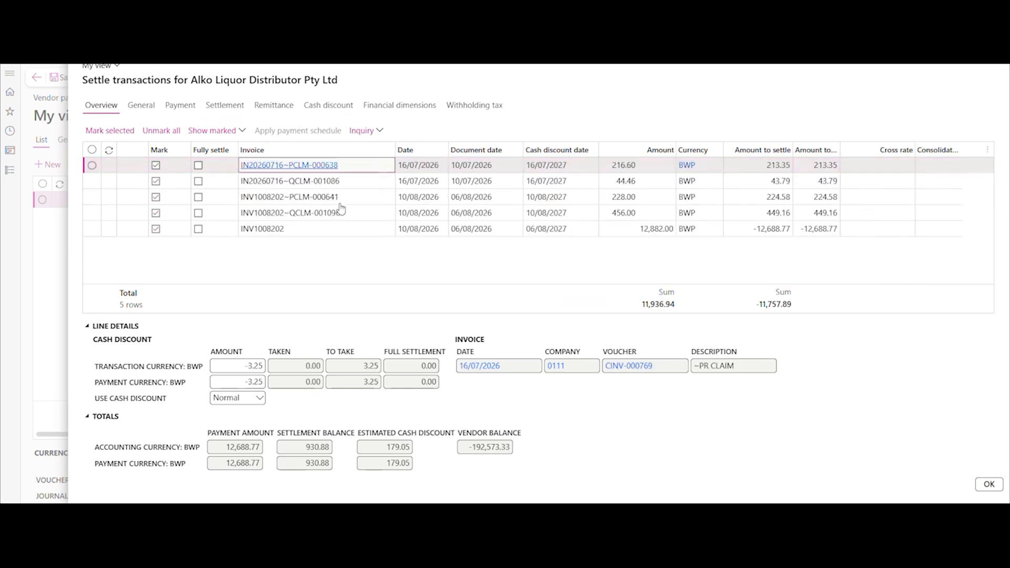
pyautogui.click(293, 230)
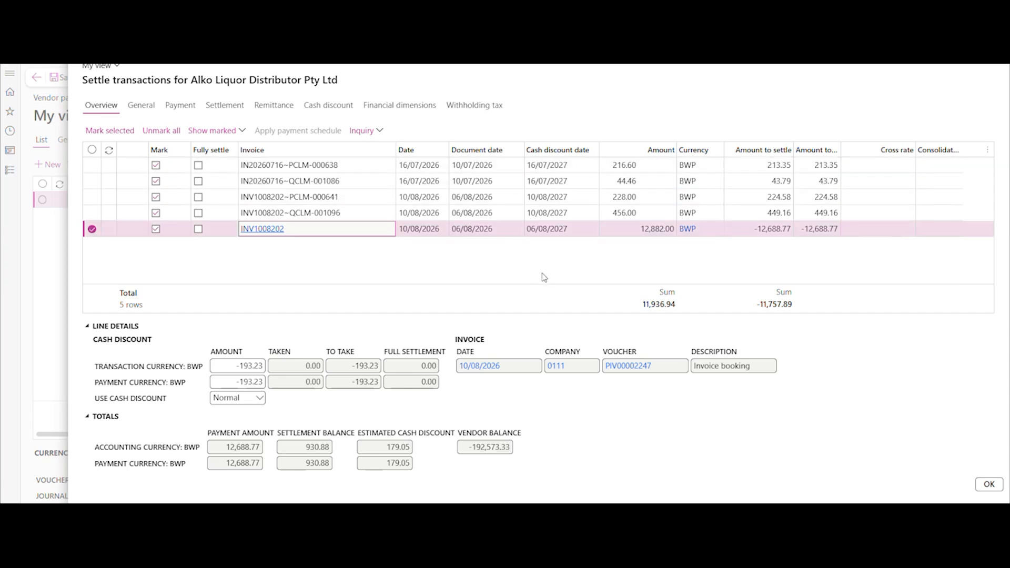
# Step: Close the settlement transactions, keep the existing journal amount, and leave the vendor payment journal
pyautogui.click(989, 484)
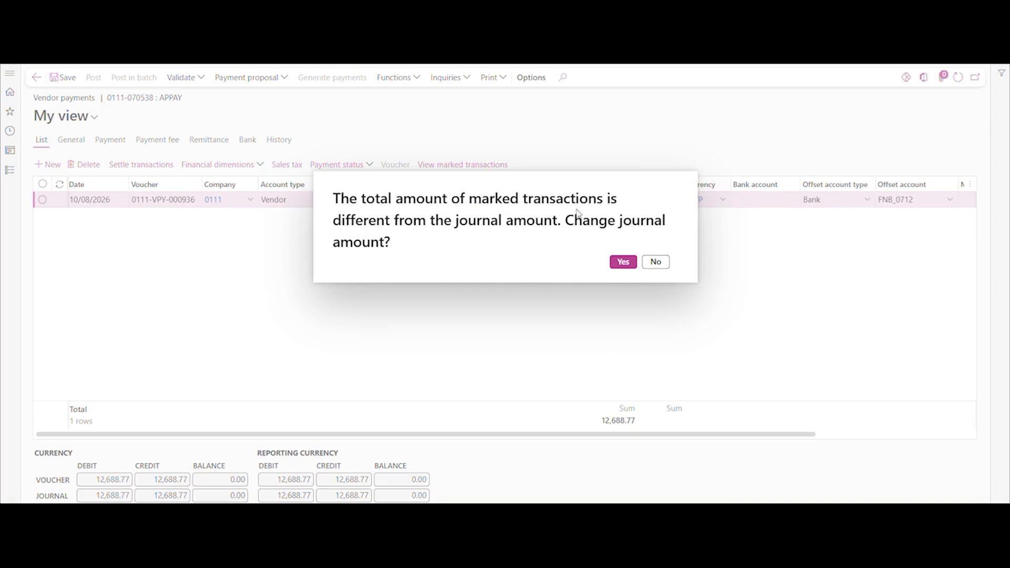
pyautogui.press('Return')
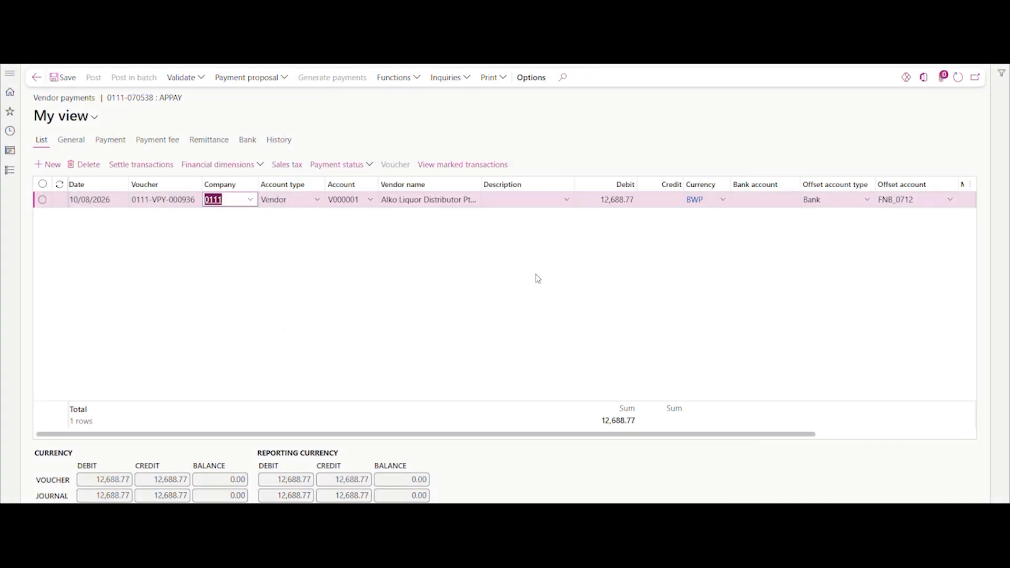
pyautogui.click(37, 79)
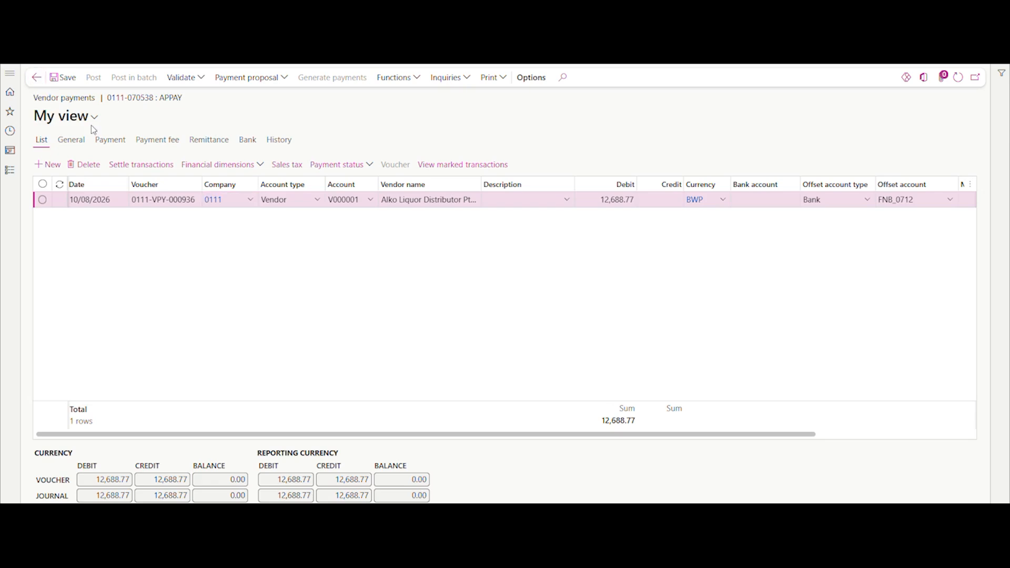
pyautogui.click(34, 79)
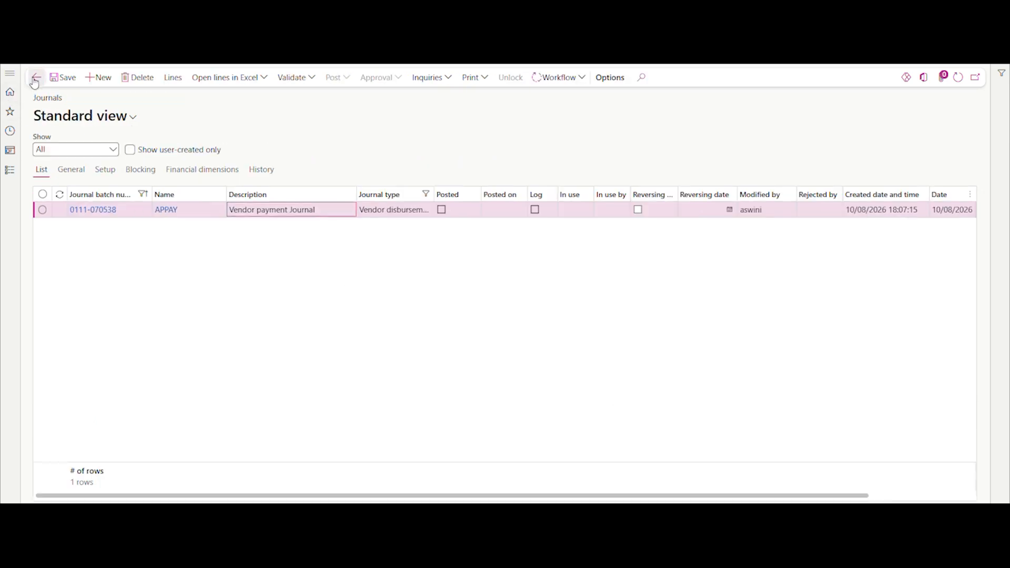